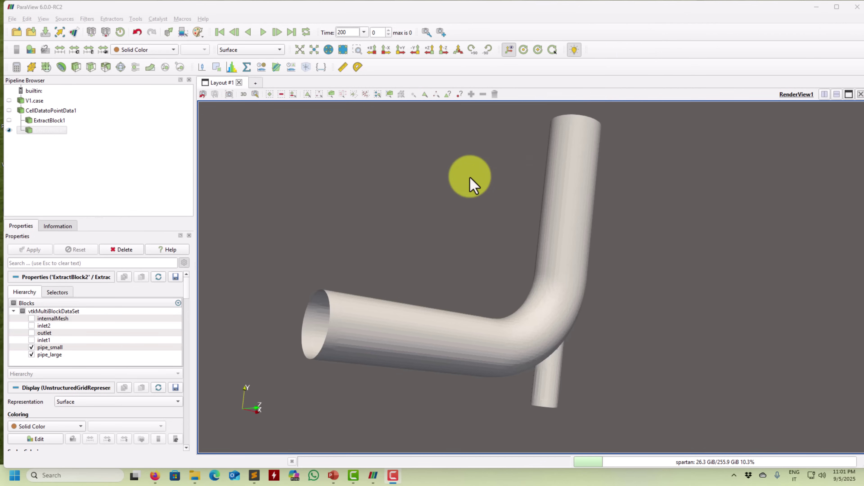
Examine the pipe wall surface and the blocks chosen in ExtractBlock1 and ExtractBlock2.
drag(457, 199, 426, 288)
drag(334, 393, 391, 337)
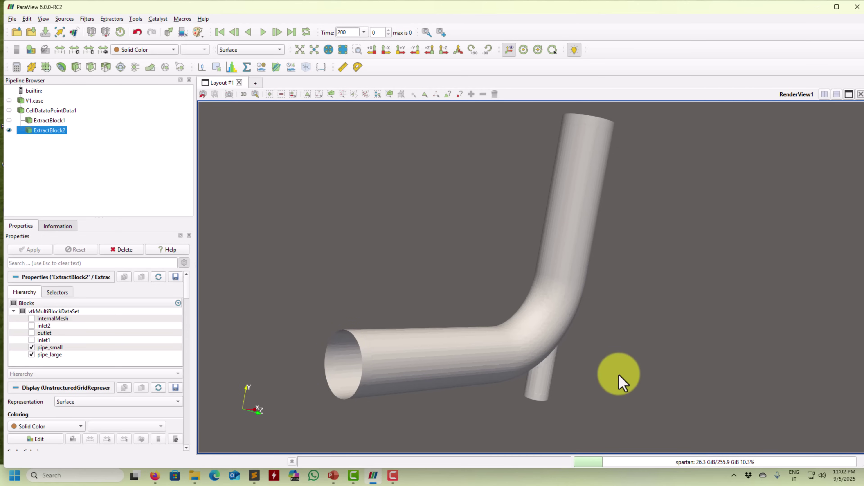
mouse_move(530, 402)
mouse_down()
mouse_move(537, 362)
mouse_move(536, 395)
mouse_up()
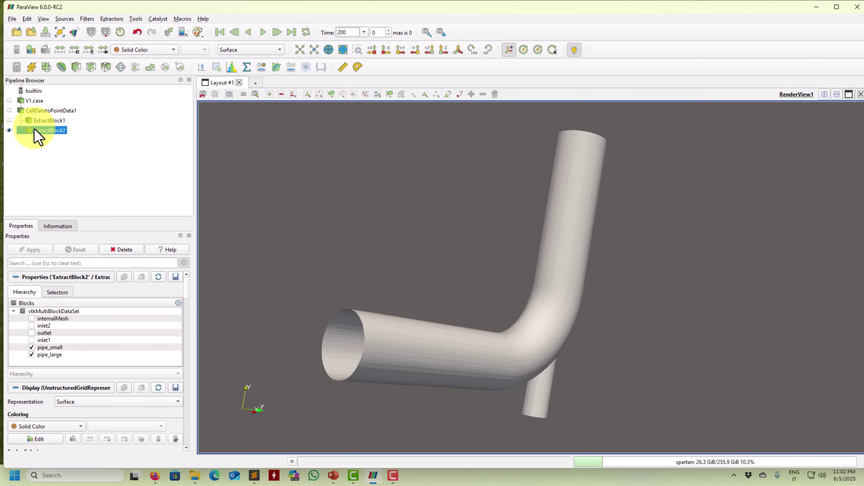
click(41, 120)
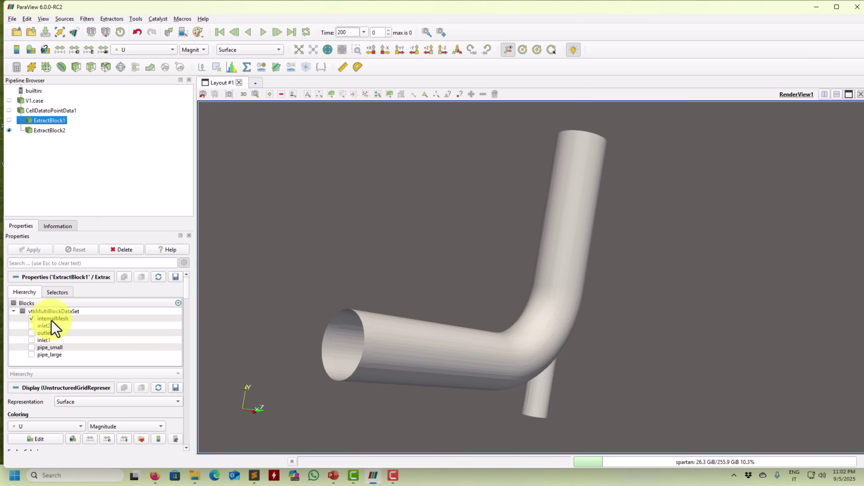
click(53, 131)
Hide the pipe walls and extract the inlet1 block from CellDatatoPointData1.
click(9, 130)
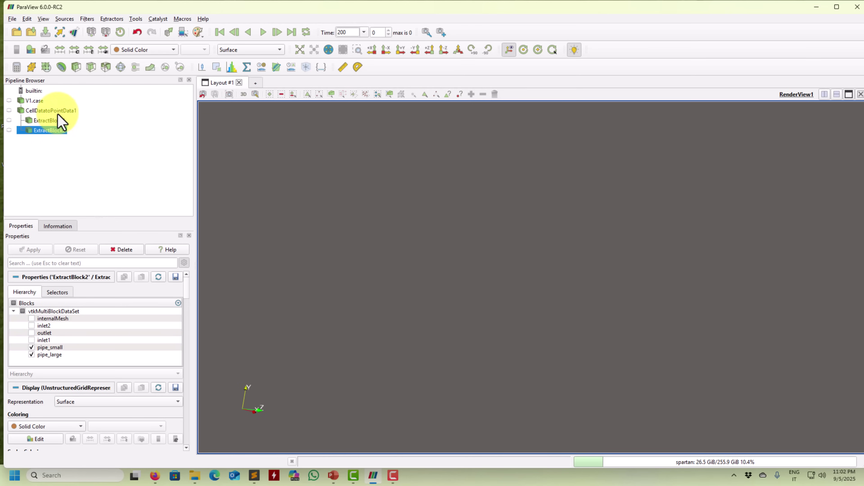
click(68, 110)
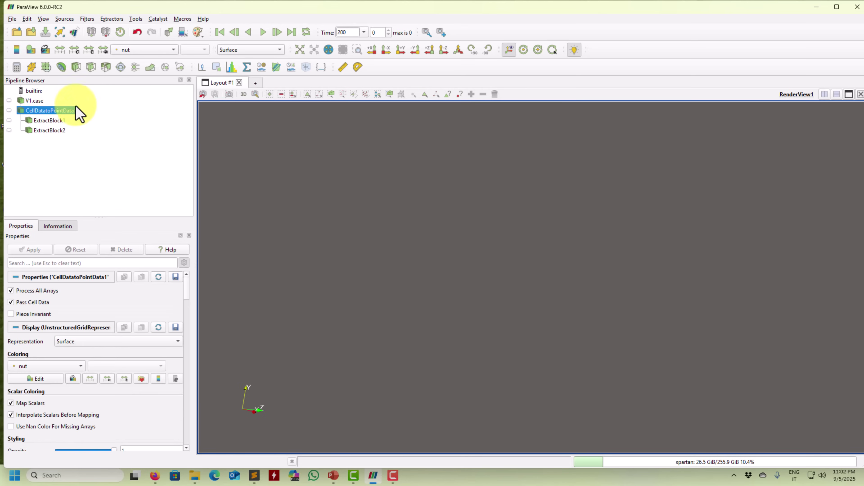
click(181, 68)
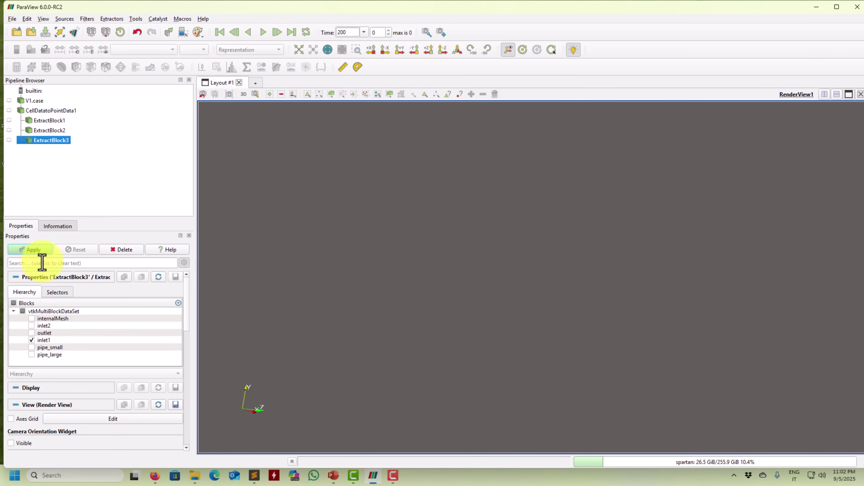
click(40, 250)
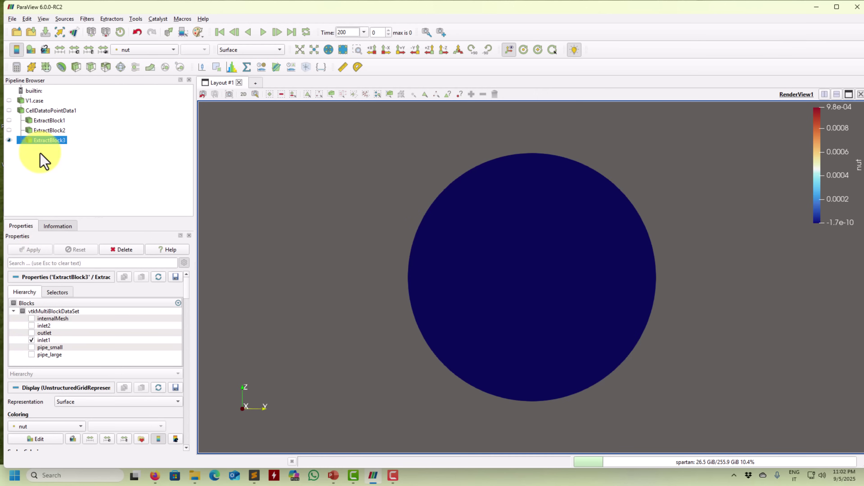
Extract the inlet2 block from CellDatatoPointData1 with a second Extract Block filter.
click(51, 111)
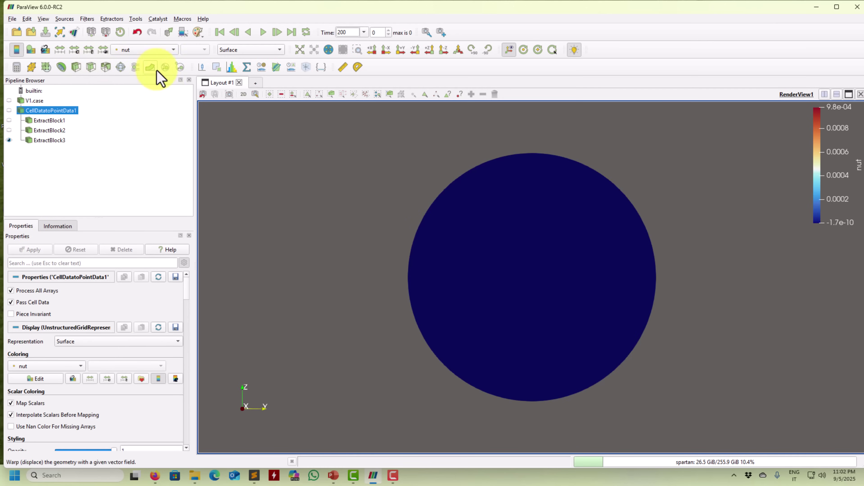
click(177, 67)
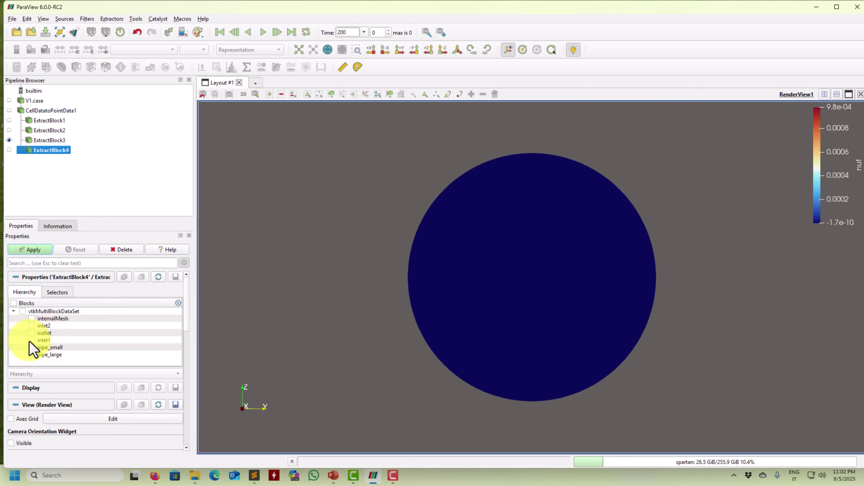
click(31, 325)
click(32, 251)
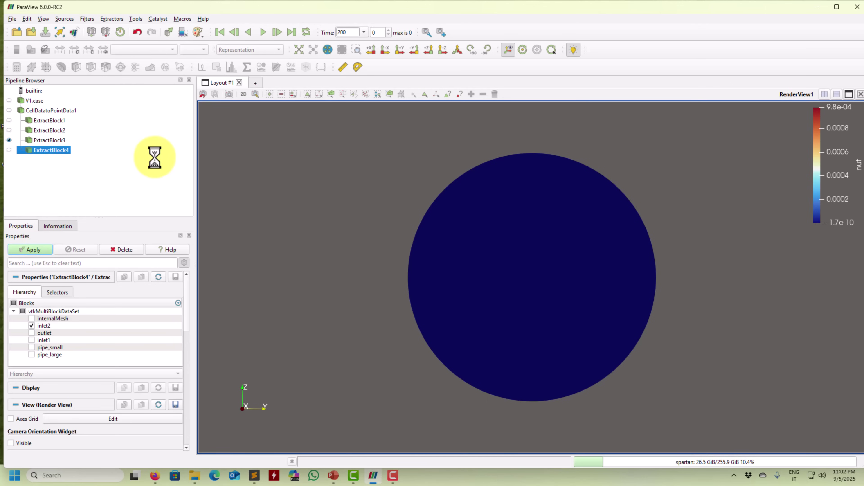
Switch the view to 3D interaction and display both inlet patches, ExtractBlock3 and ExtractBlock4, in Solid Color.
click(244, 94)
drag(486, 246, 404, 341)
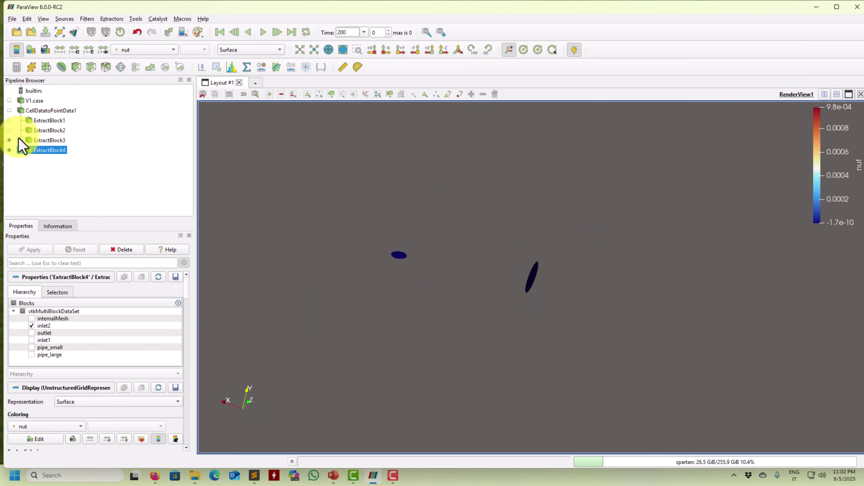
click(141, 49)
click(151, 8)
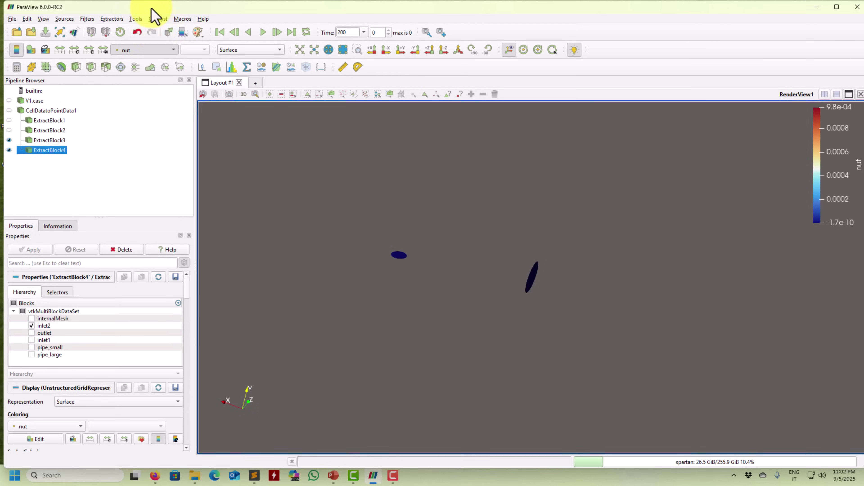
click(46, 140)
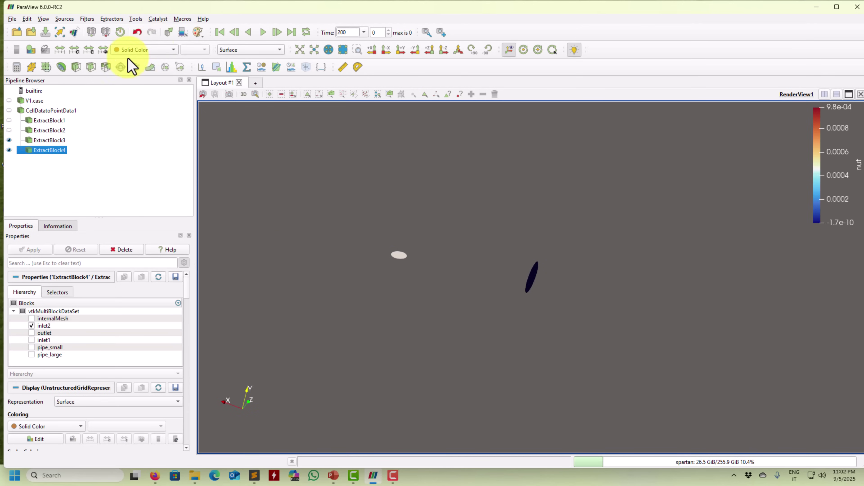
click(154, 50)
click(157, 15)
Show the pipe walls of ExtractBlock2 again and set their opacity to 0.3.
click(9, 130)
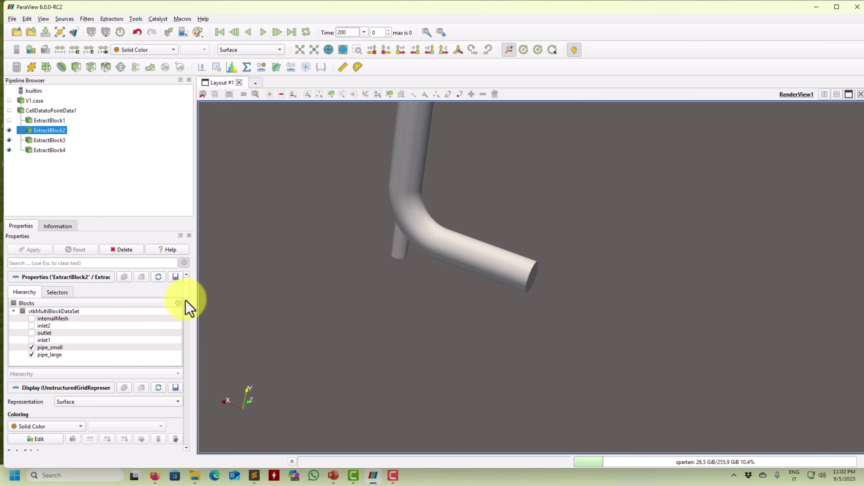
scroll(185, 305, down, 8)
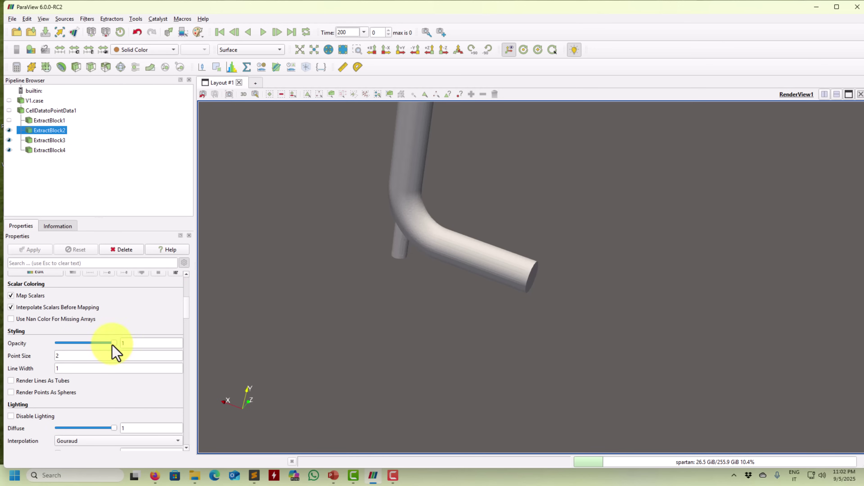
drag(57, 343, 72, 343)
drag(488, 361, 373, 406)
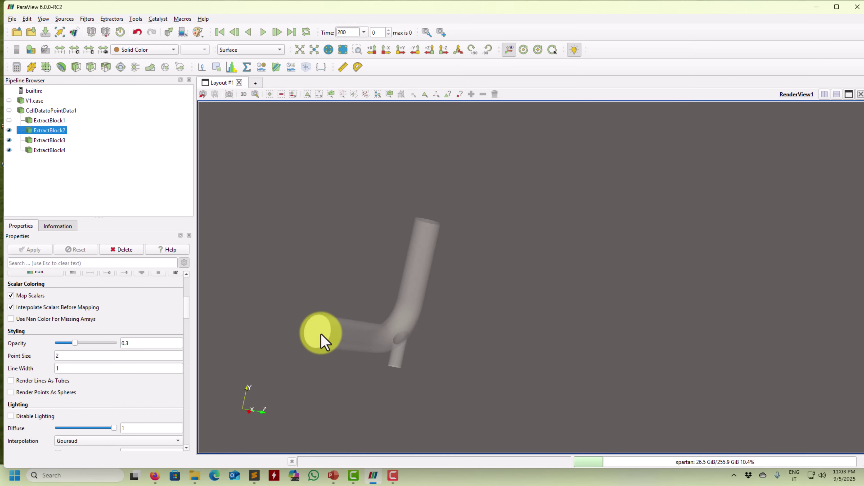
drag(419, 283, 324, 299)
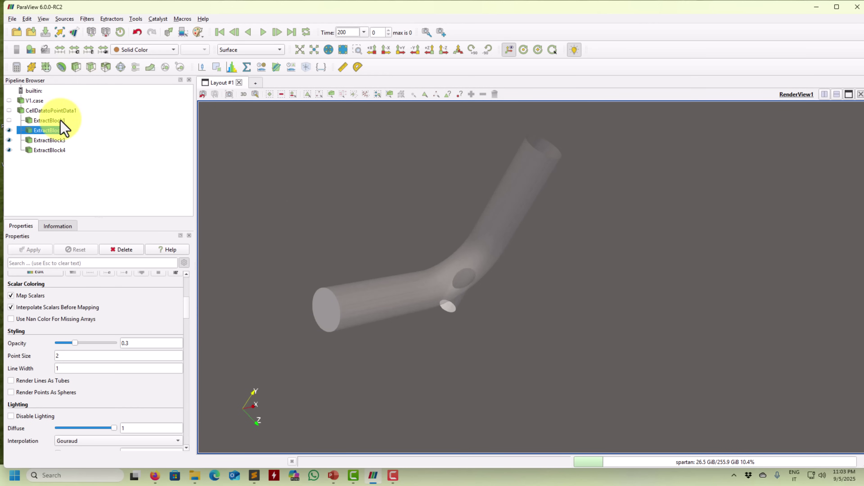
Add a Stream Tracer With Custom Source using ExtractBlock1 as input and ExtractBlock3 as seed source.
click(87, 19)
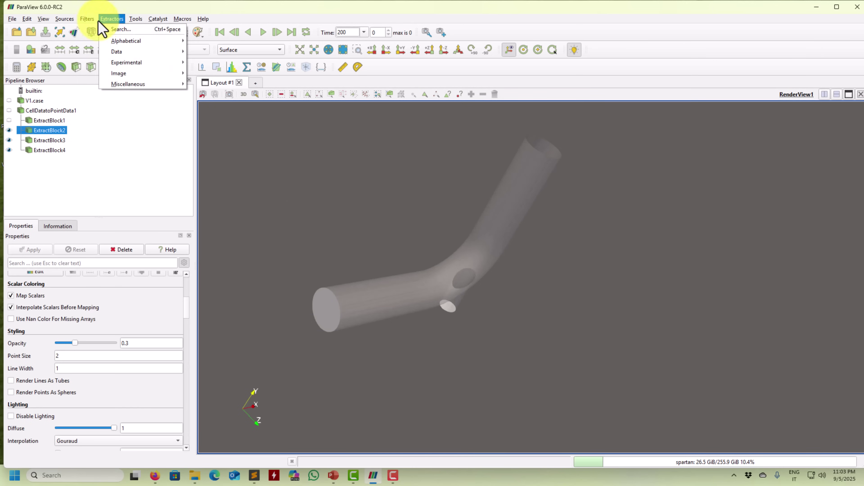
mouse_move(102, 63)
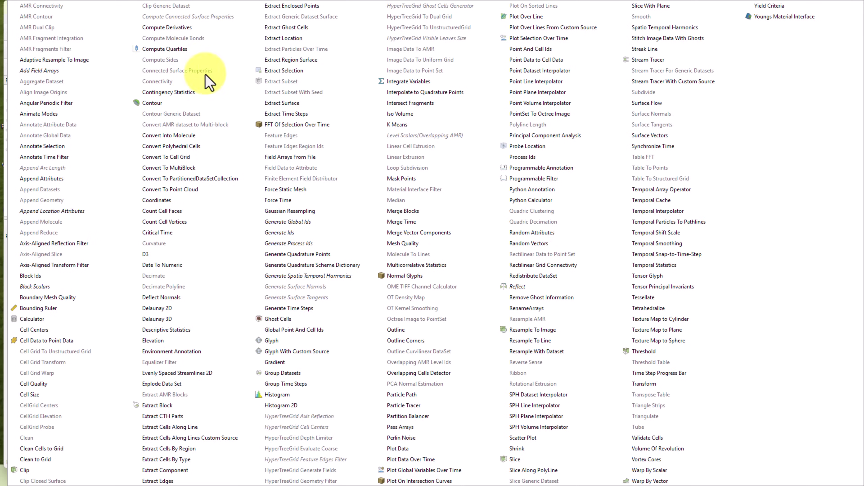
click(672, 85)
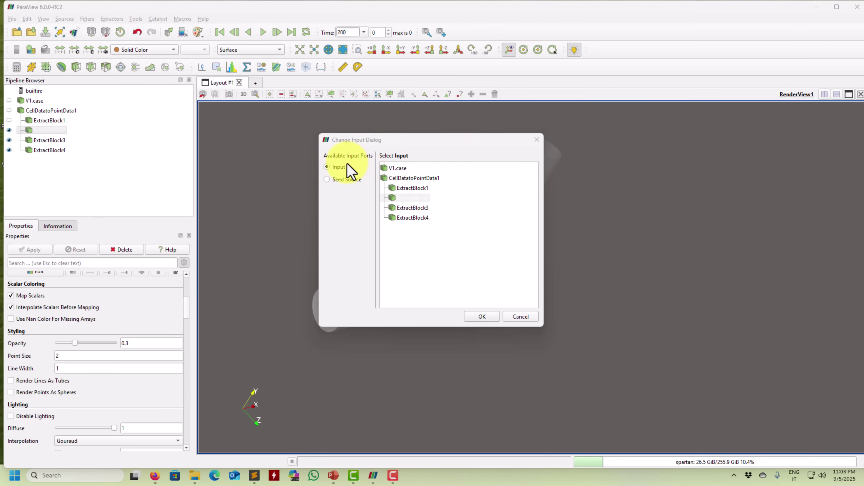
click(408, 188)
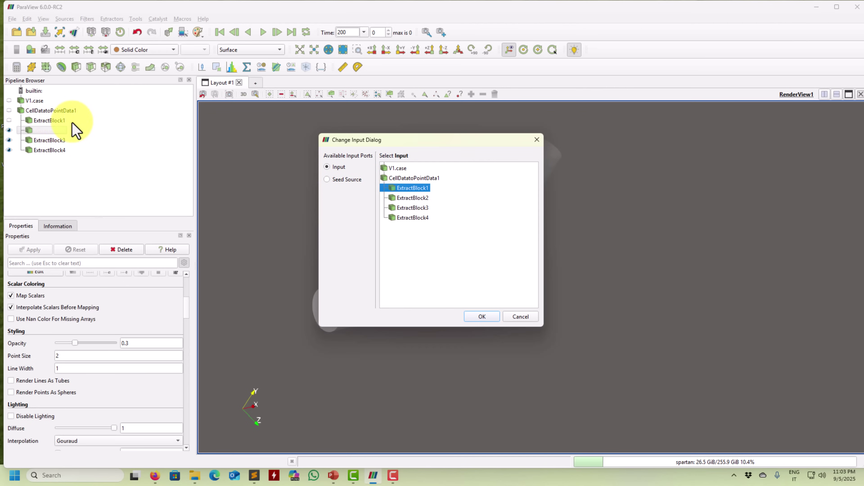
click(345, 180)
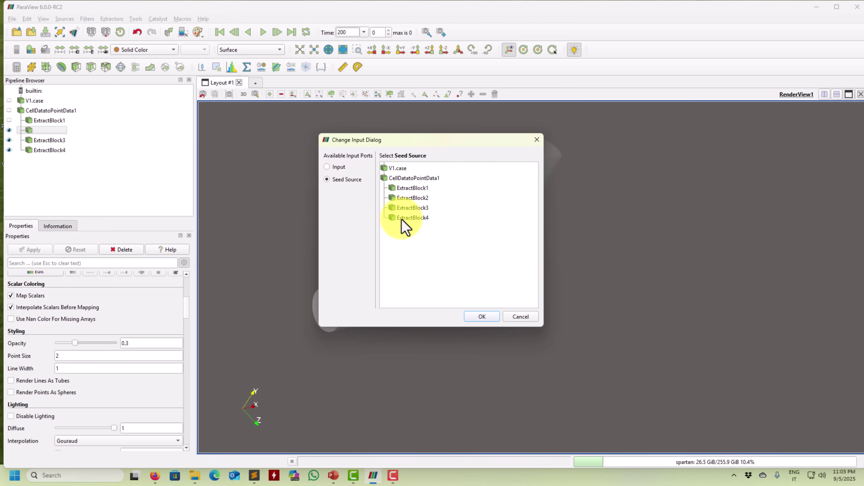
click(410, 207)
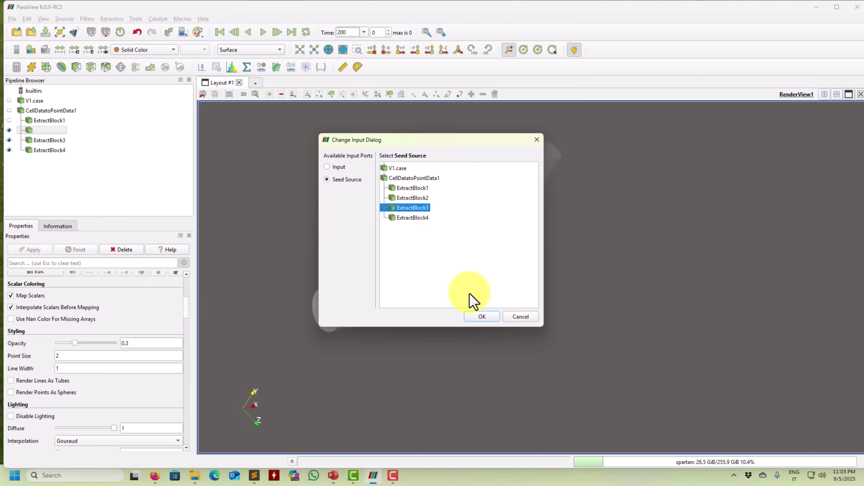
click(482, 316)
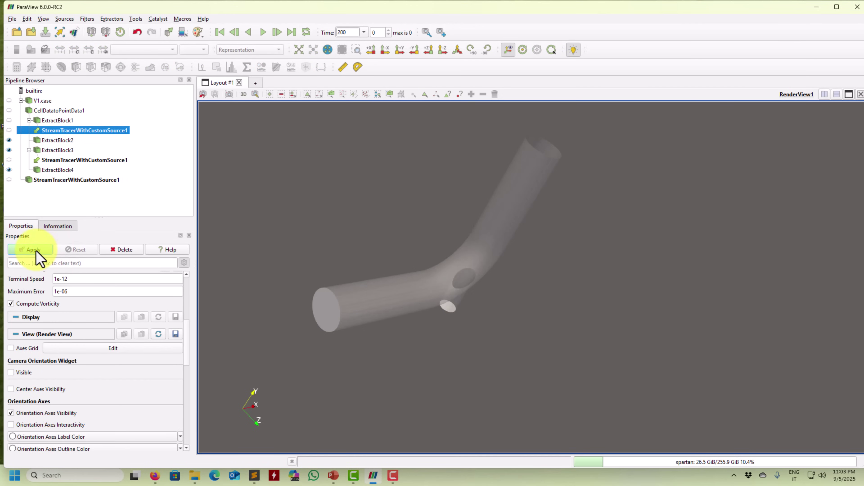
Compute the streamlines from the inlet1 seeds using the U vectors.
drag(318, 276, 265, 253)
scroll(172, 287, up, 5)
click(143, 291)
click(64, 282)
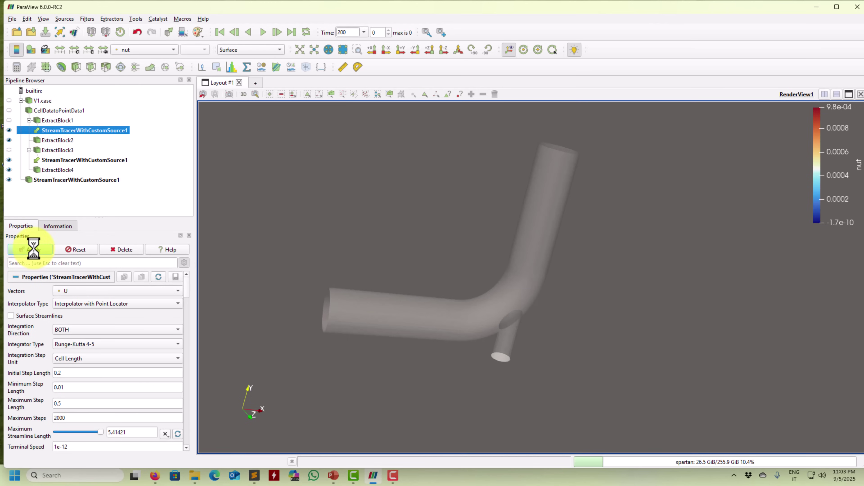
mouse_move(343, 260)
mouse_down()
mouse_move(236, 251)
mouse_move(376, 277)
mouse_move(462, 280)
mouse_move(377, 369)
mouse_move(464, 374)
mouse_move(339, 347)
mouse_move(504, 329)
mouse_move(484, 322)
mouse_move(380, 337)
mouse_move(488, 328)
mouse_move(442, 386)
mouse_move(421, 338)
mouse_move(344, 340)
mouse_move(548, 353)
mouse_move(476, 357)
mouse_up()
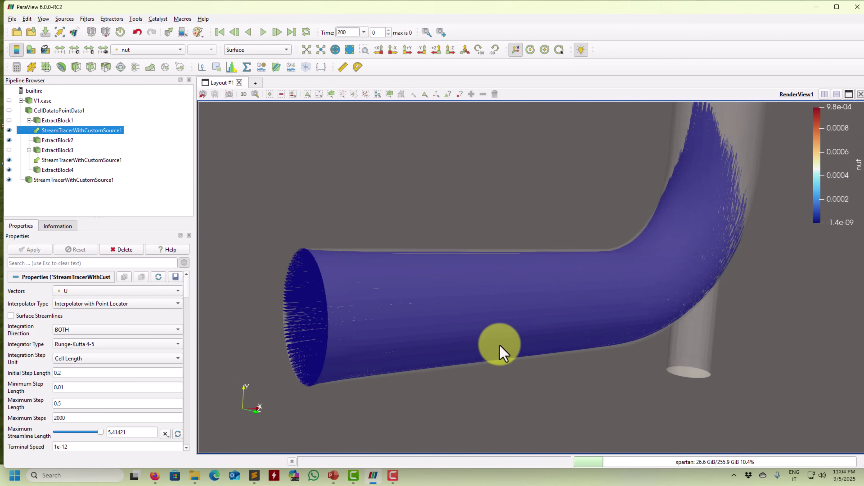
Inspect the streamlines around the pipe elbow from several angles and delete the stream tracer.
drag(666, 220, 222, 396)
drag(440, 387, 659, 217)
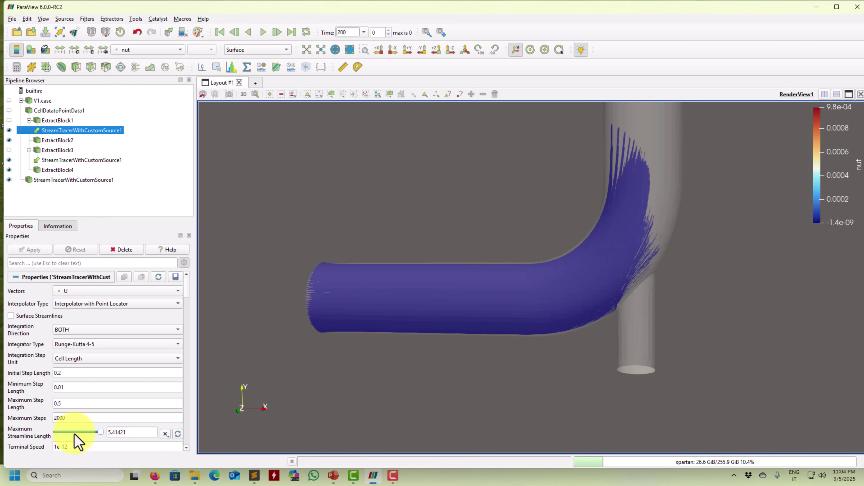
drag(269, 329, 469, 378)
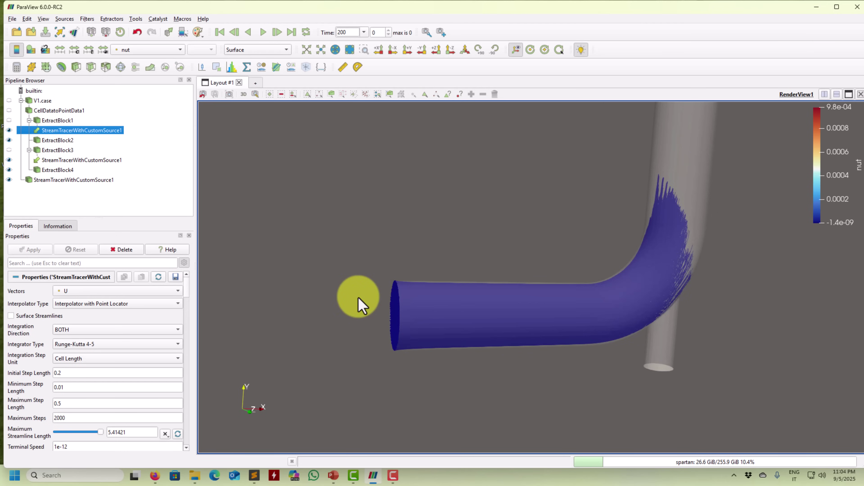
click(123, 249)
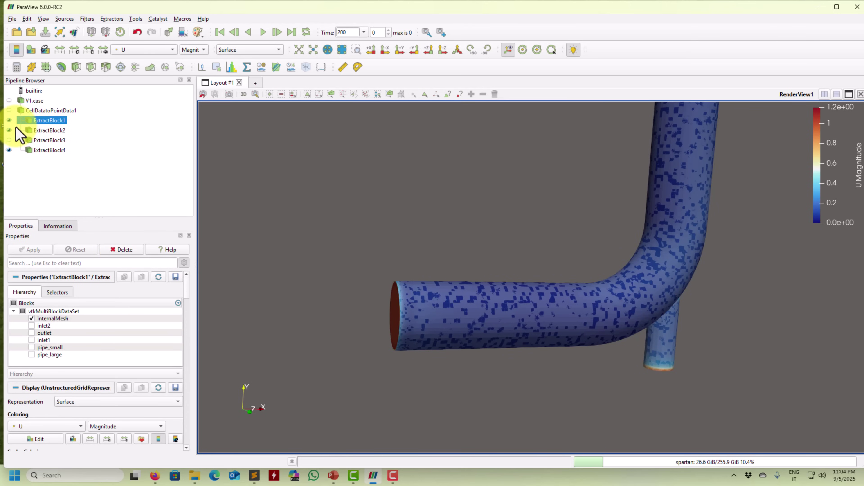
Hide the internal mesh, pipe walls and inlet2 so that only the inlet1 patch, ExtractBlock3, is shown.
click(9, 121)
click(9, 130)
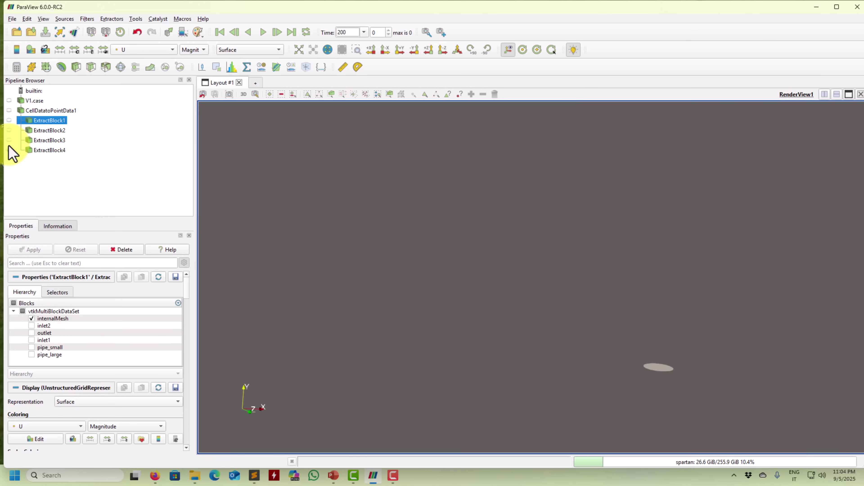
click(9, 140)
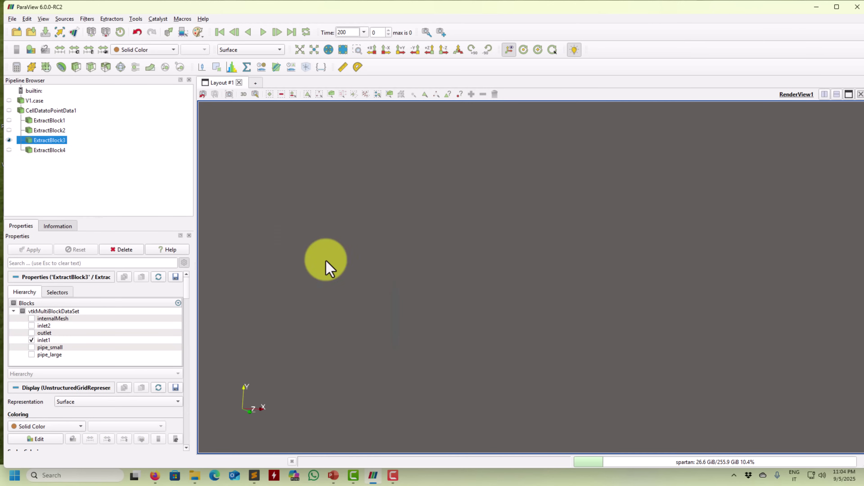
Display the inlet1 patch as Surface With Edges and take a closer look at its mesh.
drag(284, 245, 457, 300)
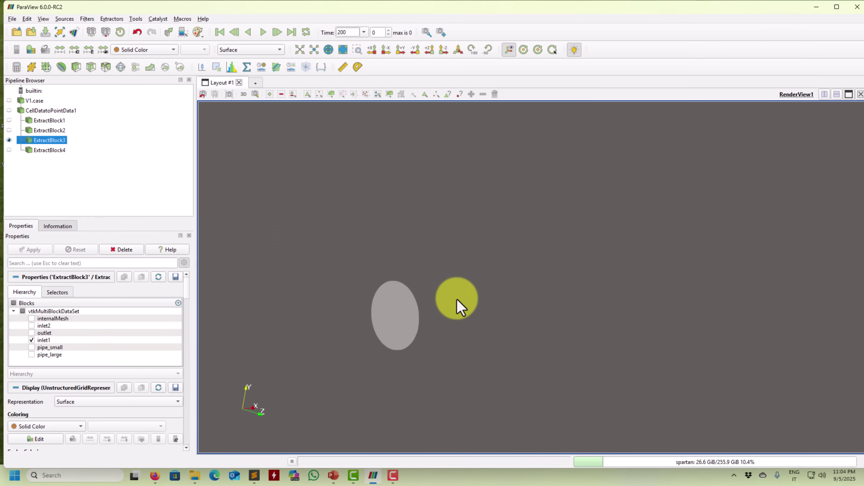
click(261, 51)
click(265, 85)
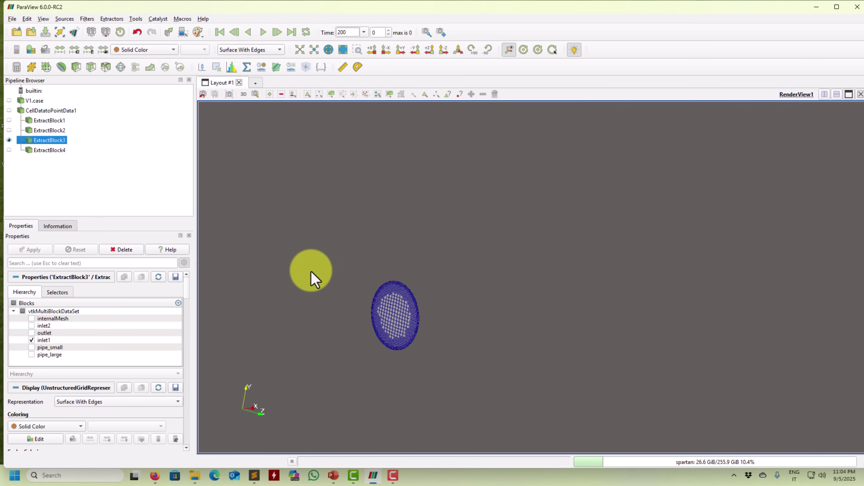
scroll(371, 323, up, 2)
middle_drag(375, 283, 414, 272)
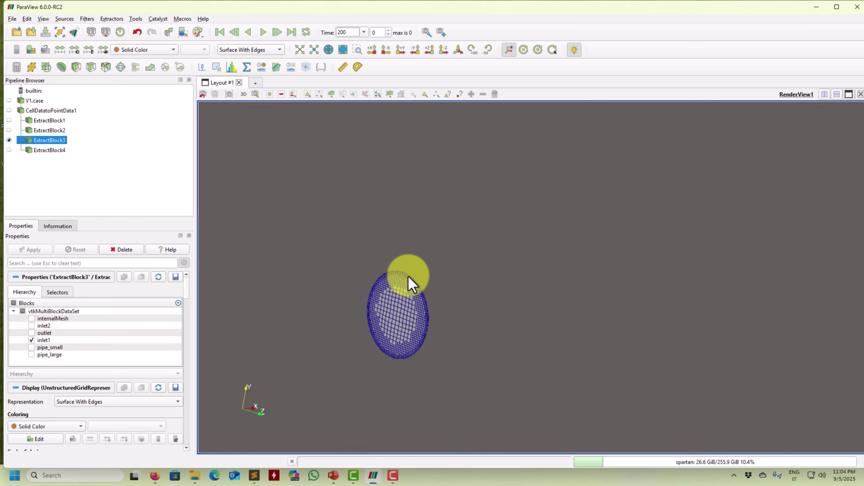
Apply a Mask Points filter to the inlet1 patch with a maximum of 50 points.
click(88, 19)
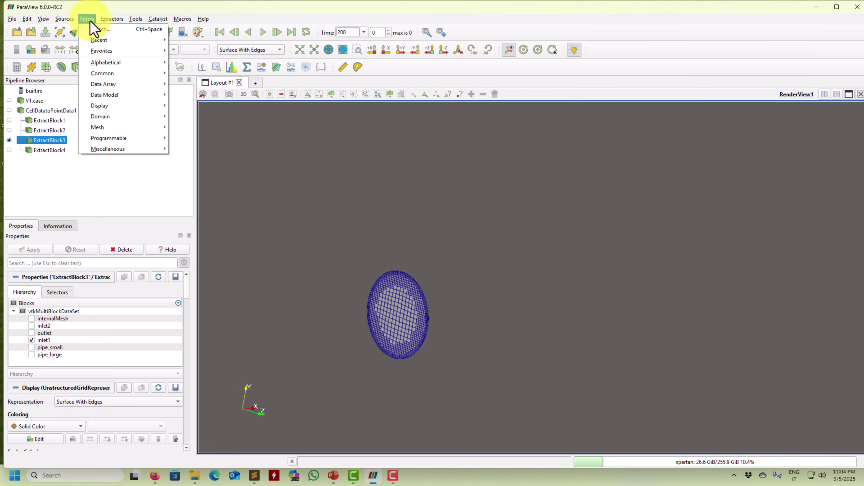
mouse_move(102, 43)
click(224, 60)
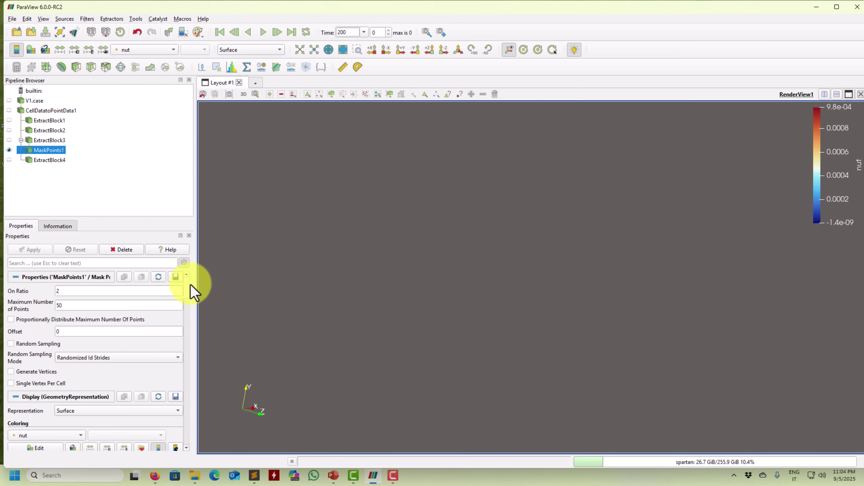
drag(425, 330, 433, 330)
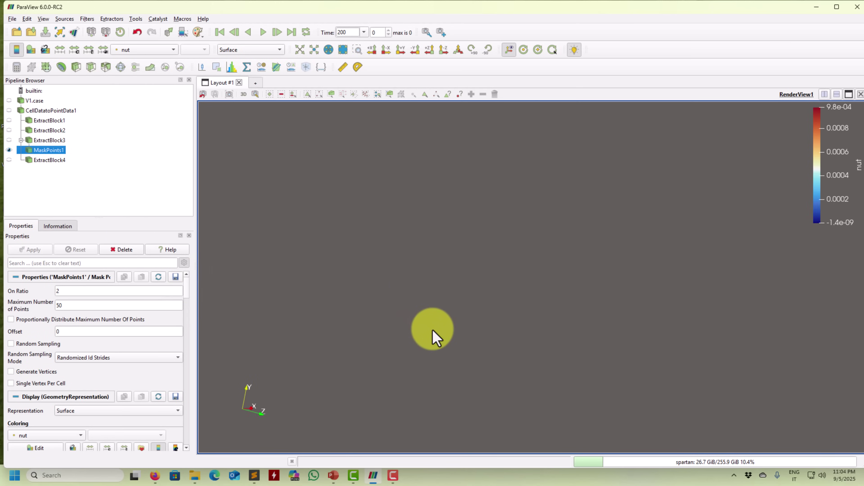
Display the masked inlet1 points as Point Gaussian and take a closer look at their distribution.
click(262, 51)
click(255, 40)
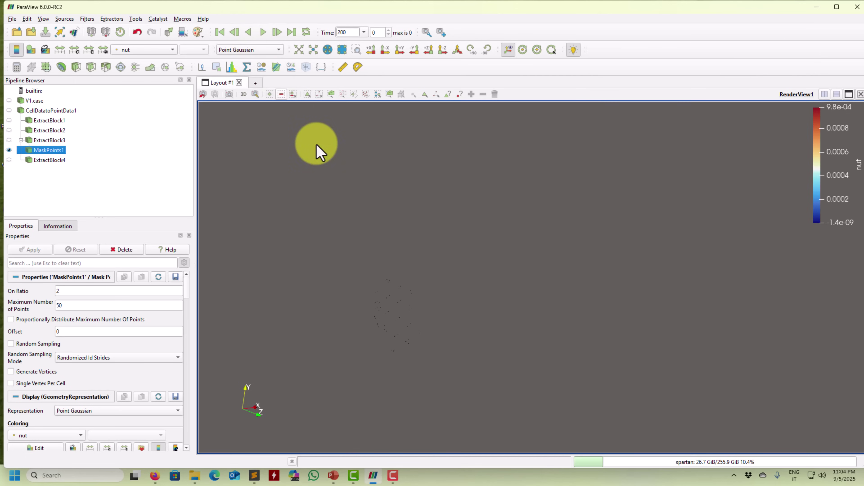
scroll(394, 343, up, 2)
drag(541, 291, 488, 329)
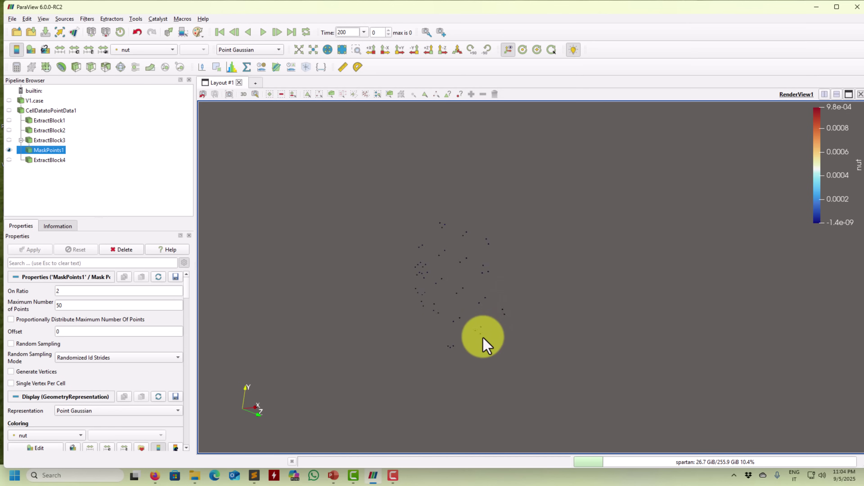
right_drag(446, 388, 446, 388)
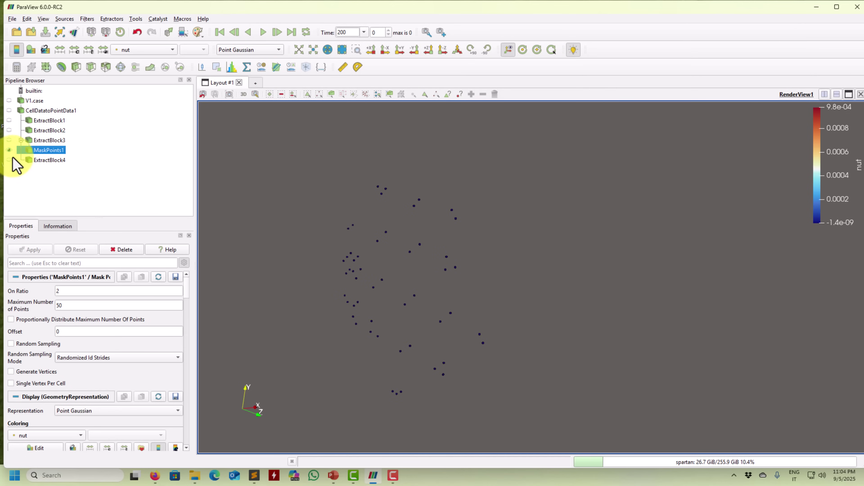
Show the inlet1 patch mesh together with the masked points and compare them from different angles.
click(9, 140)
drag(401, 270, 276, 262)
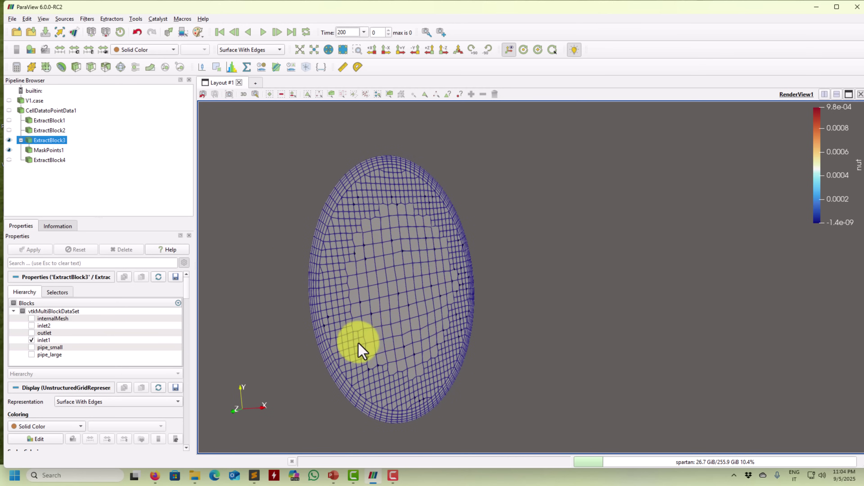
drag(395, 245, 429, 265)
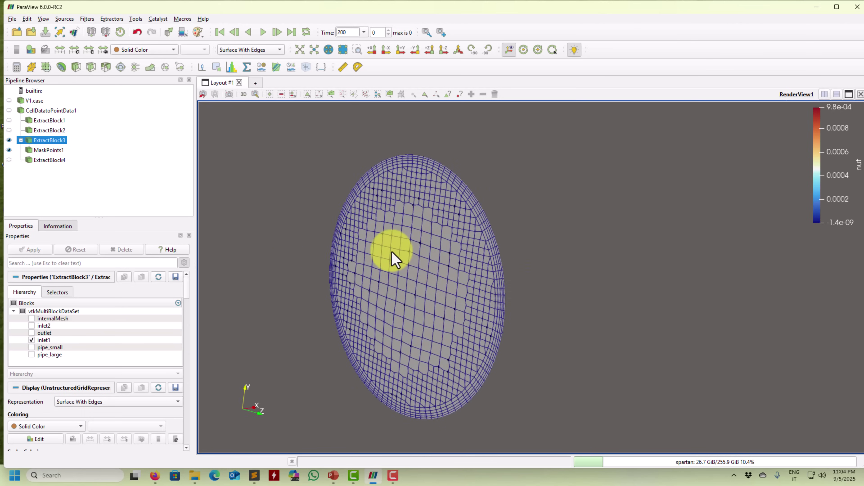
Add a Stream Tracer With Custom Source with ExtractBlock1 as input and MaskPoints1 as seed source.
click(48, 150)
click(49, 120)
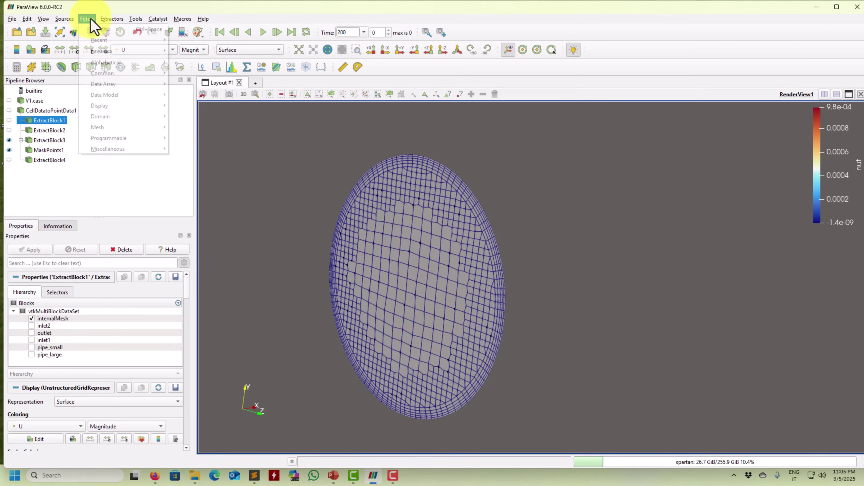
mouse_move(106, 41)
click(238, 52)
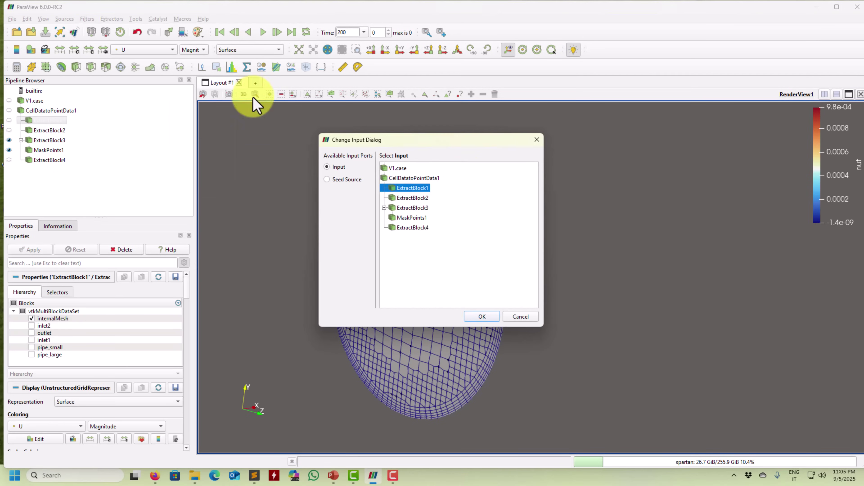
click(350, 179)
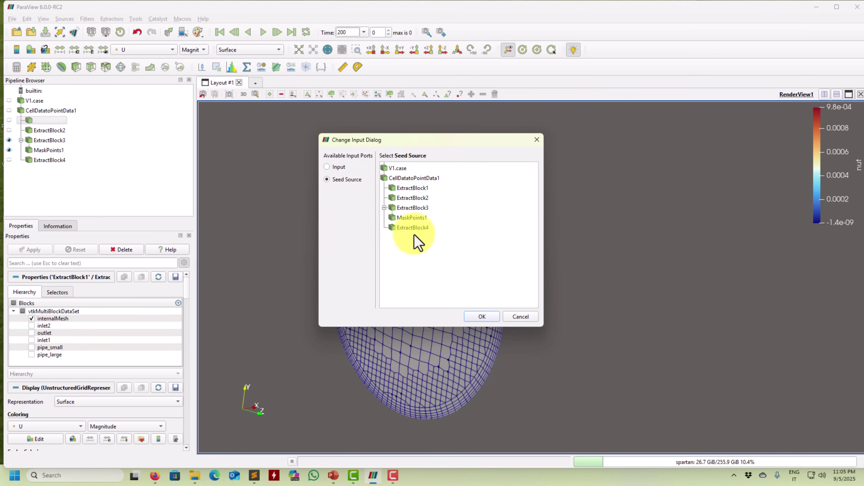
click(481, 317)
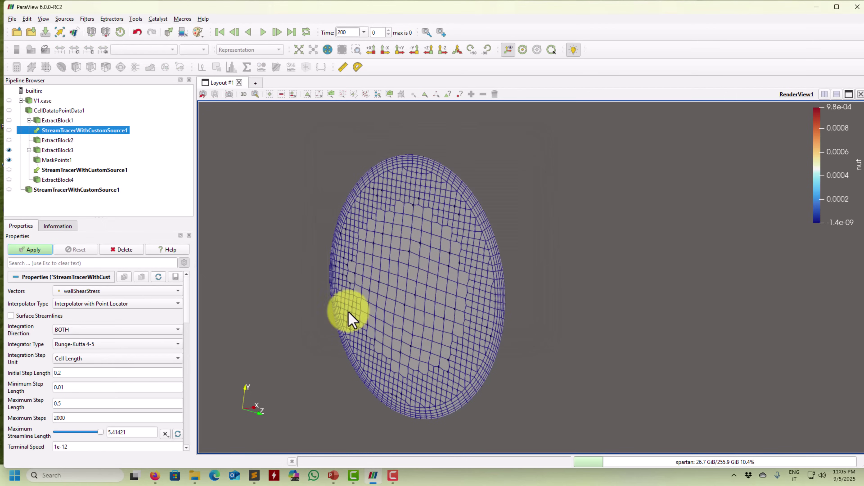
Set the inlet1 stream tracer's vectors to U and compute its streamlines.
click(34, 251)
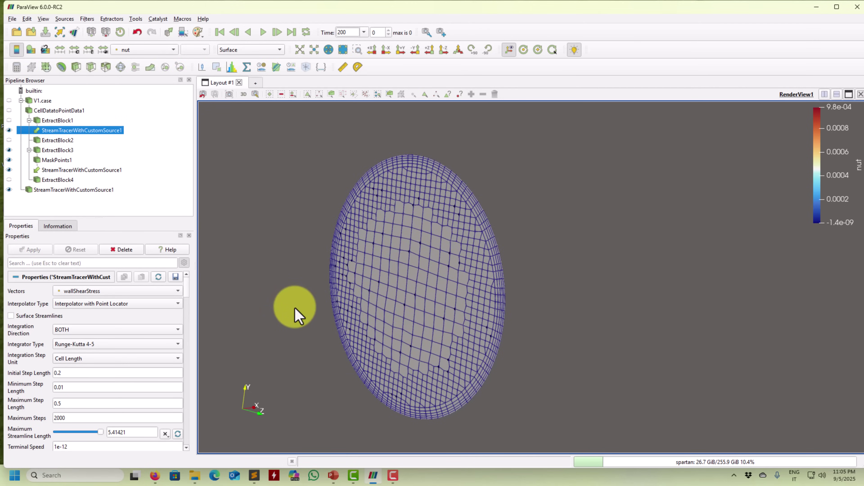
scroll(366, 232, down, 4)
click(155, 292)
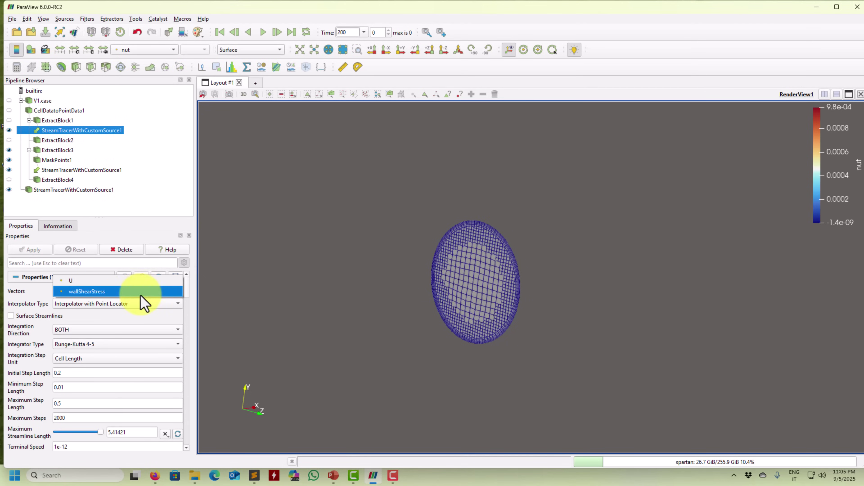
click(86, 284)
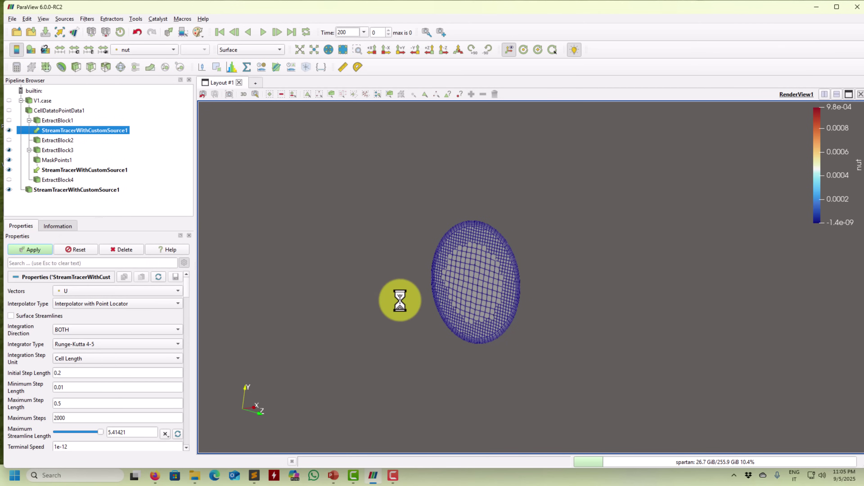
drag(397, 299, 316, 362)
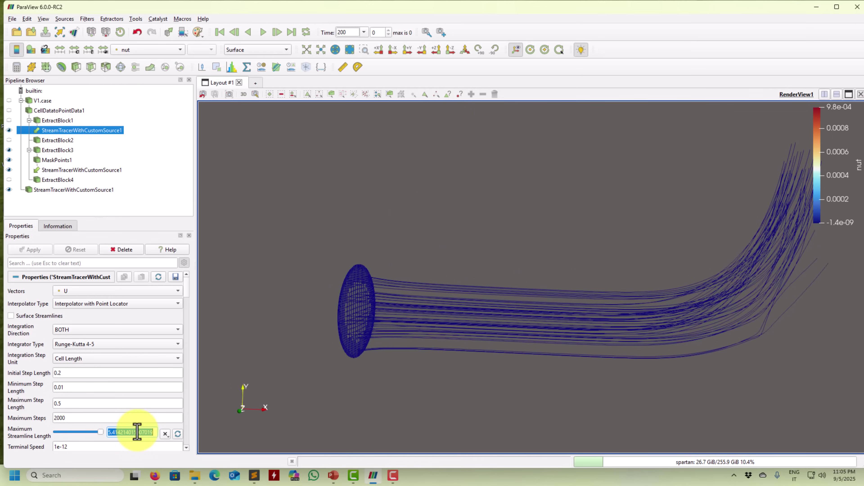
Set the inlet1 stream tracer's maximum streamline length to 20 and recompute the streamlines.
text(20)
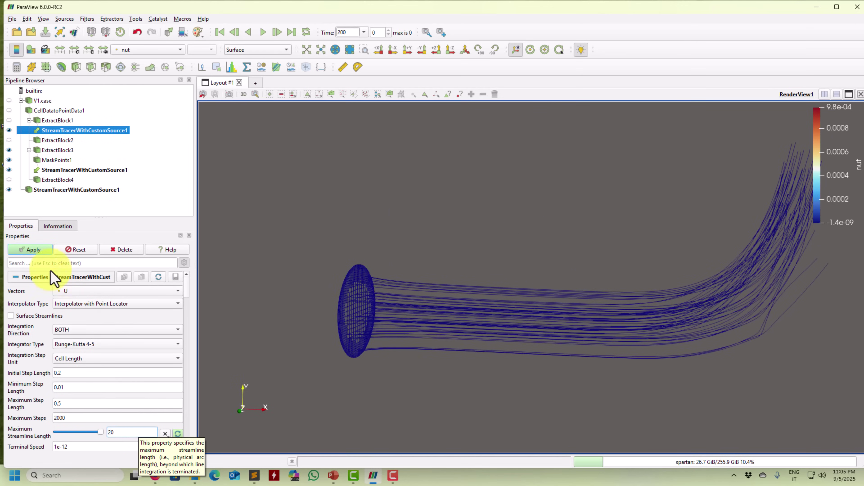
click(37, 250)
drag(685, 318, 690, 284)
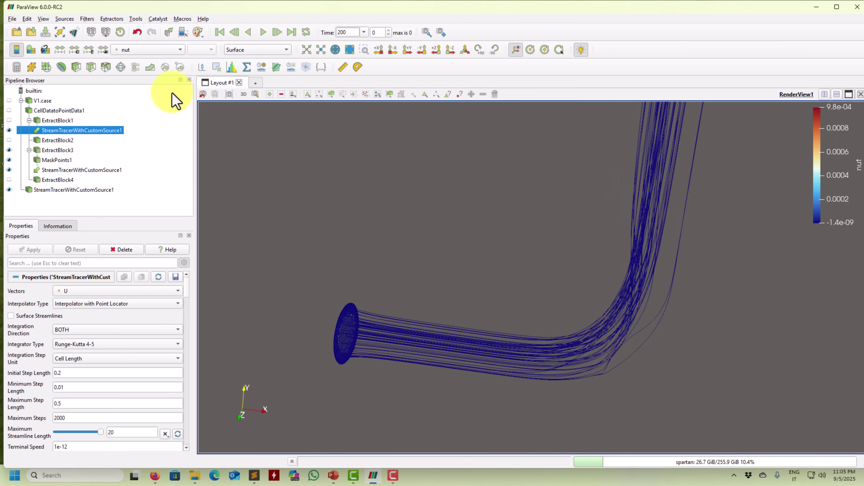
Colour the inlet1 streamlines by U magnitude.
click(162, 51)
click(144, 60)
drag(292, 175, 303, 295)
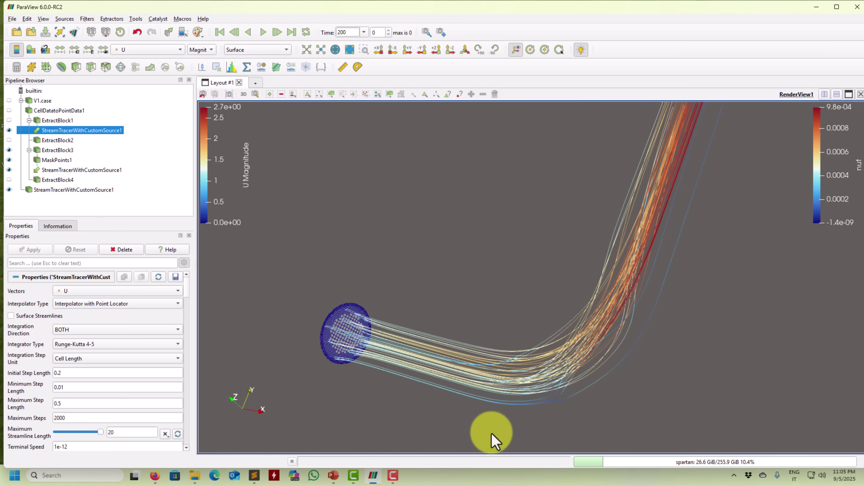
Apply a Mask Points filter to the inlet2 patch, ExtractBlock4, with a maximum of 20 points.
click(13, 180)
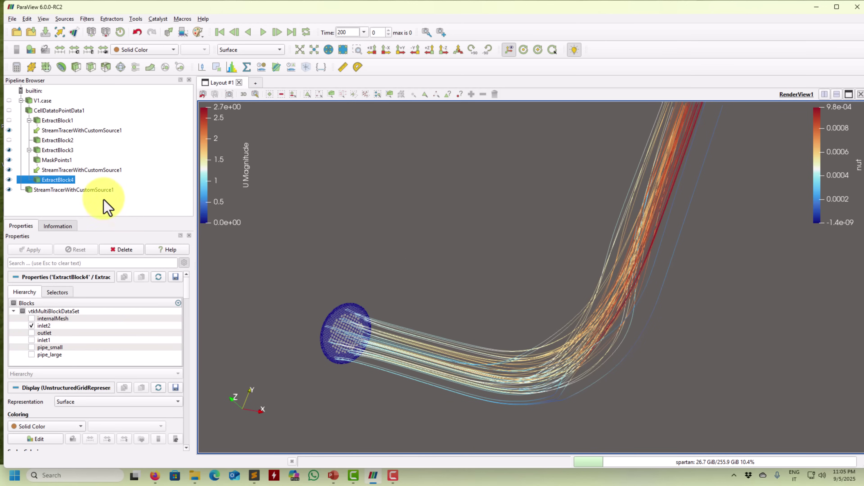
click(87, 19)
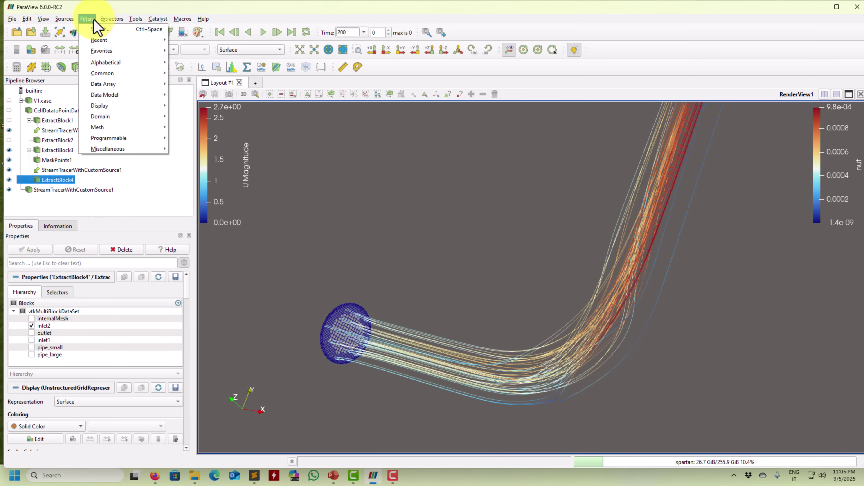
mouse_move(98, 36)
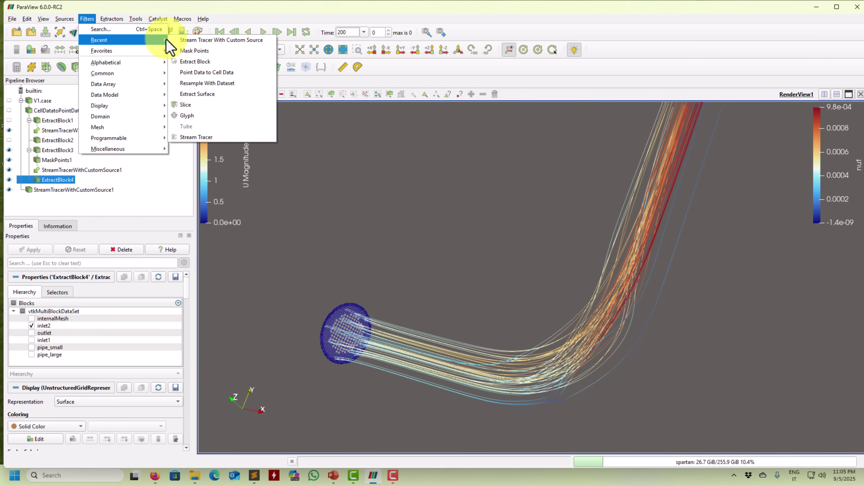
click(196, 52)
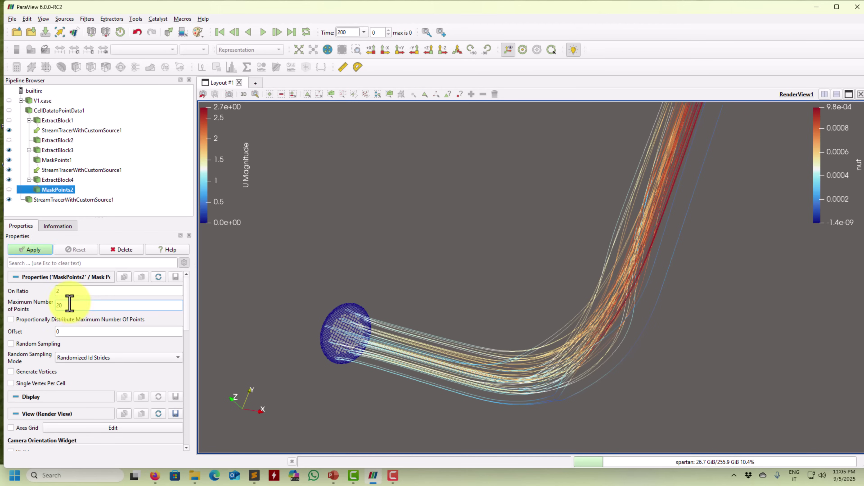
click(42, 252)
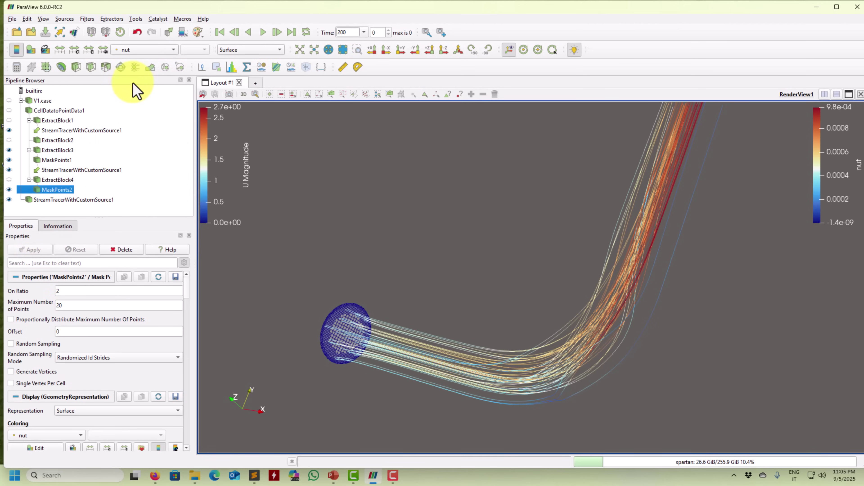
Add a second Stream Tracer With Custom Source with ExtractBlock1 as input and MaskPoints2 as seed source.
click(88, 19)
mouse_move(102, 40)
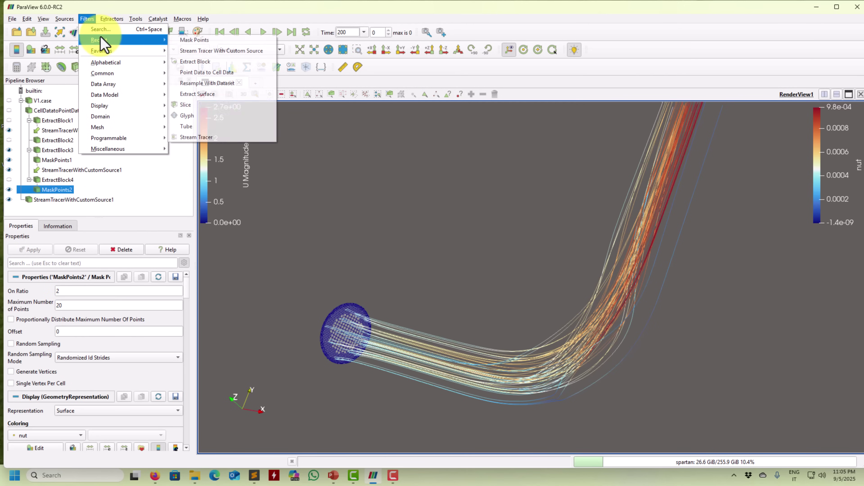
click(207, 52)
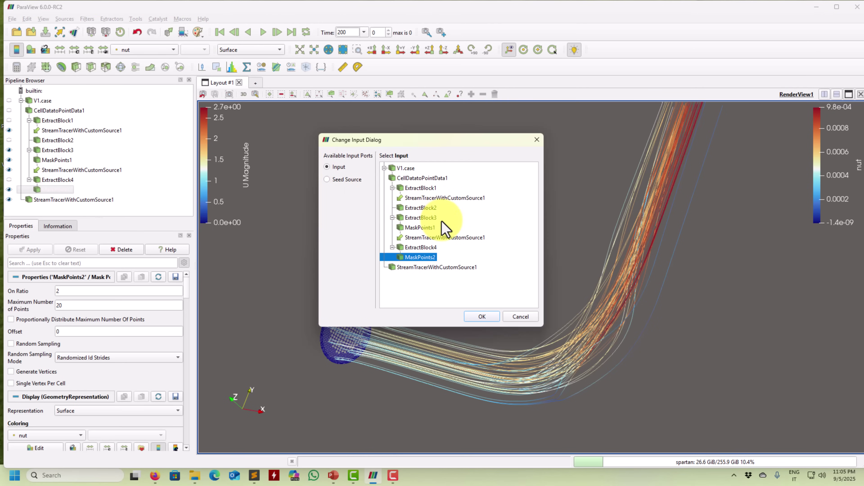
click(419, 189)
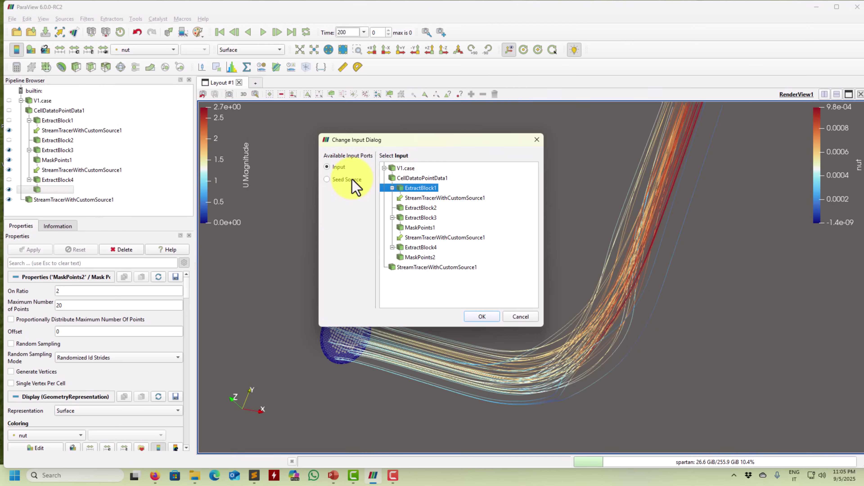
click(422, 258)
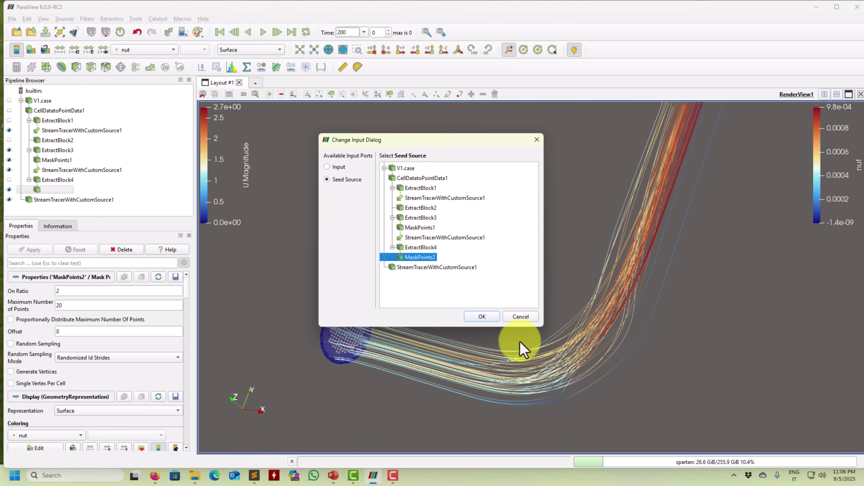
click(481, 317)
Compute the inlet2 streamlines using the U vectors and colour them by U magnitude.
click(103, 291)
click(64, 282)
click(32, 251)
drag(379, 322, 420, 224)
click(162, 50)
click(135, 61)
drag(428, 183, 465, 280)
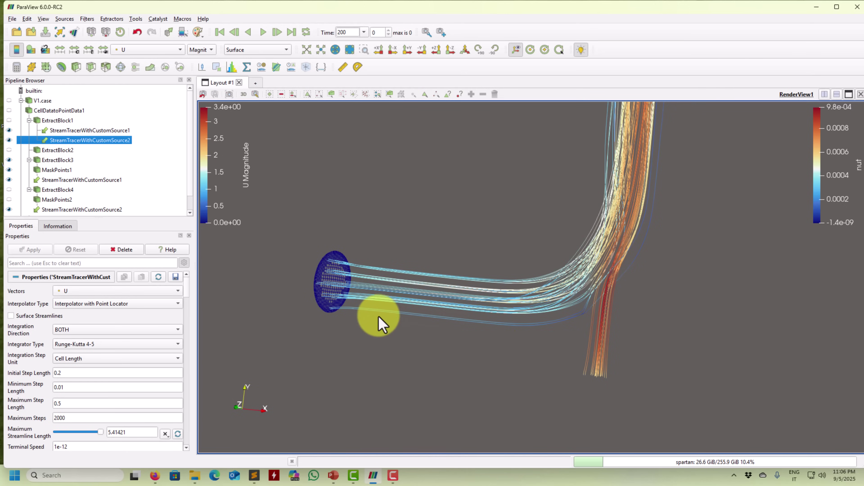
Examine the streamlines from both inlets around the pipe junction from several angles.
drag(541, 342, 392, 328)
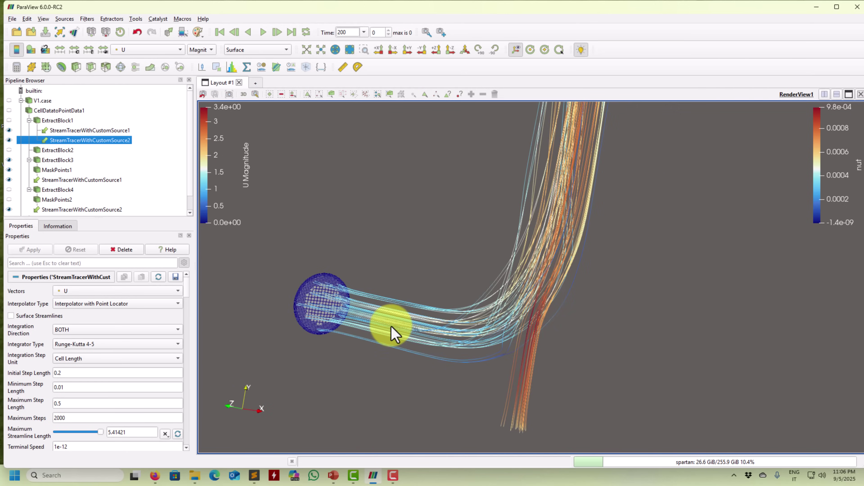
middle_drag(471, 358, 503, 244)
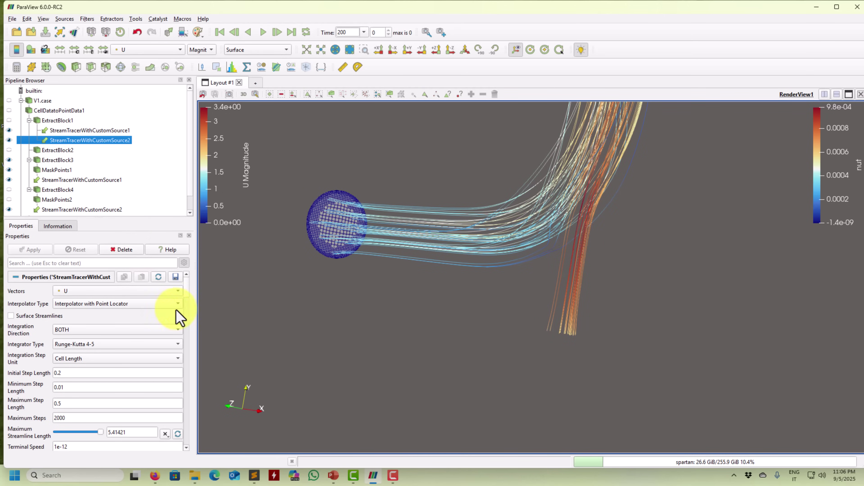
middle_drag(446, 280, 441, 359)
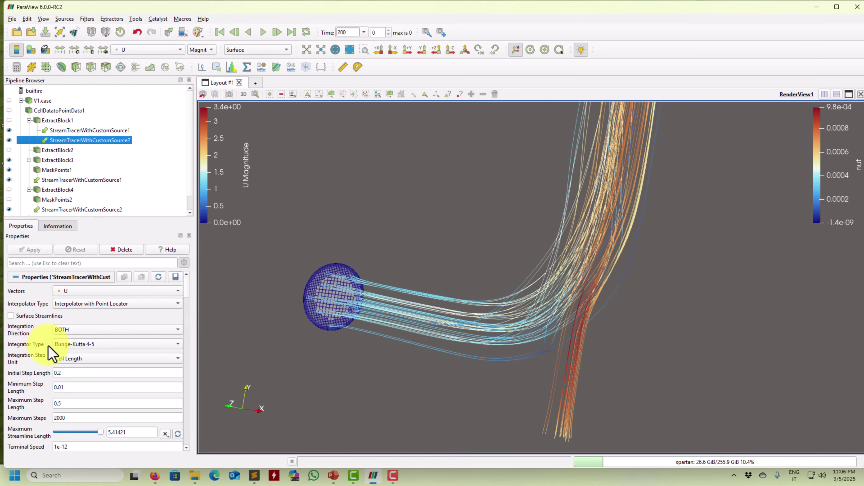
drag(443, 337, 613, 290)
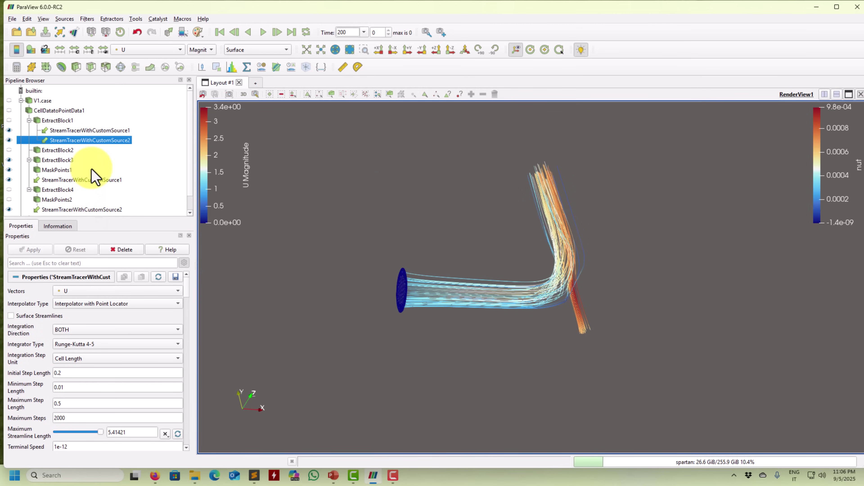
drag(410, 281, 453, 296)
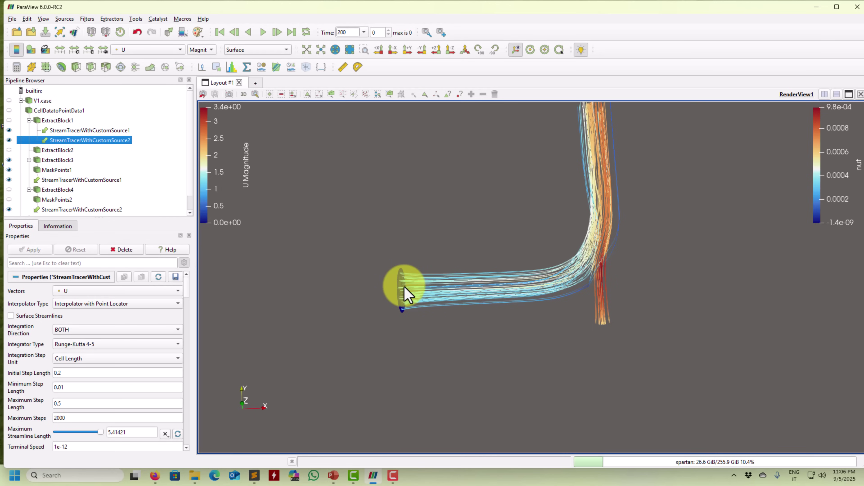
drag(405, 292, 458, 272)
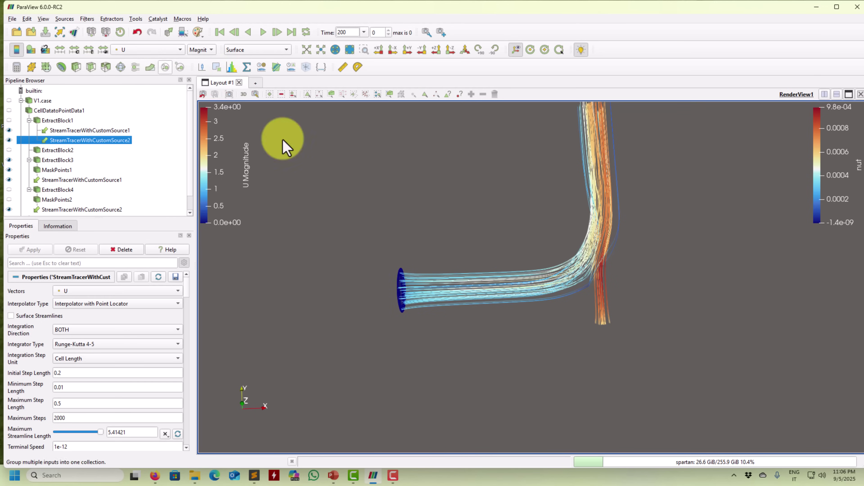
Hide all streamlines and inlet seed points and show only the ExtractBlock2 pipe walls.
drag(457, 293, 421, 325)
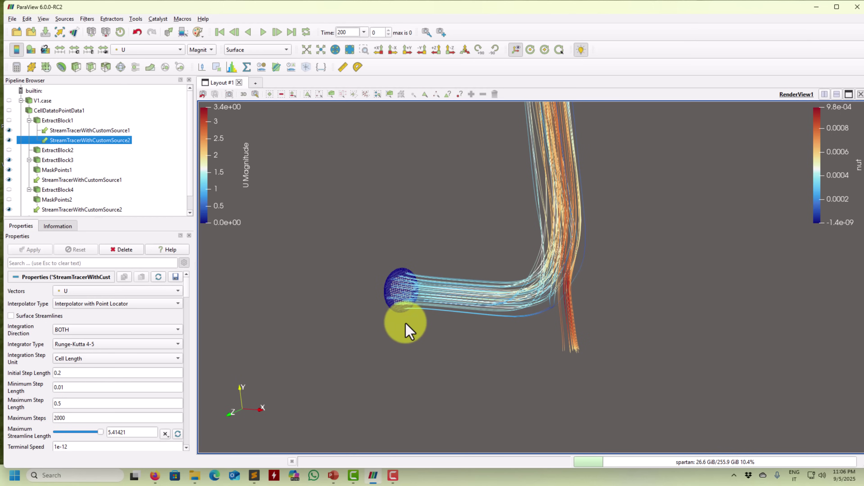
drag(447, 266, 551, 313)
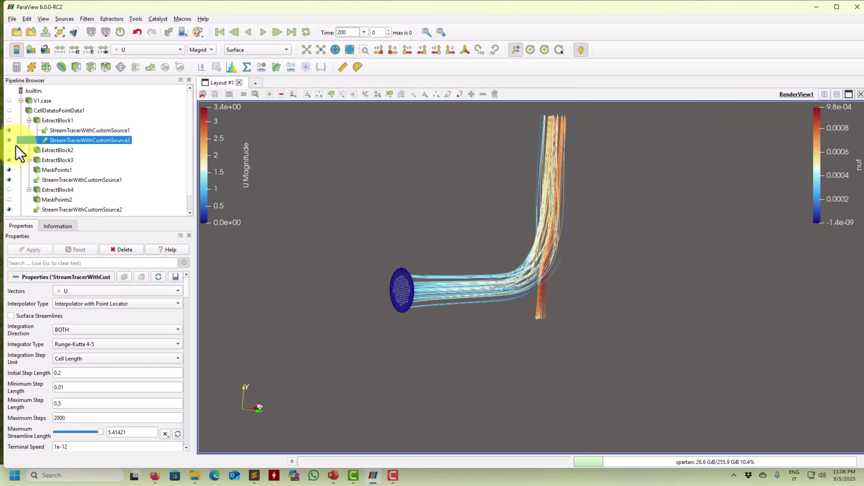
click(11, 133)
click(11, 141)
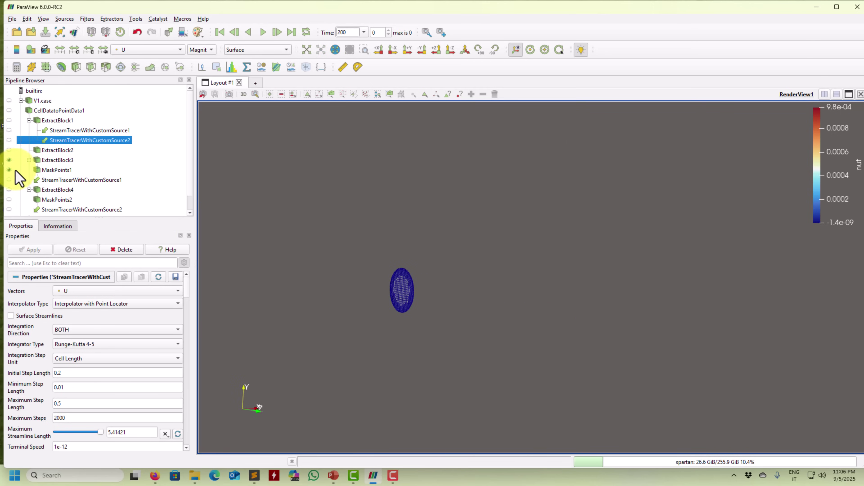
scroll(43, 186, down, 1)
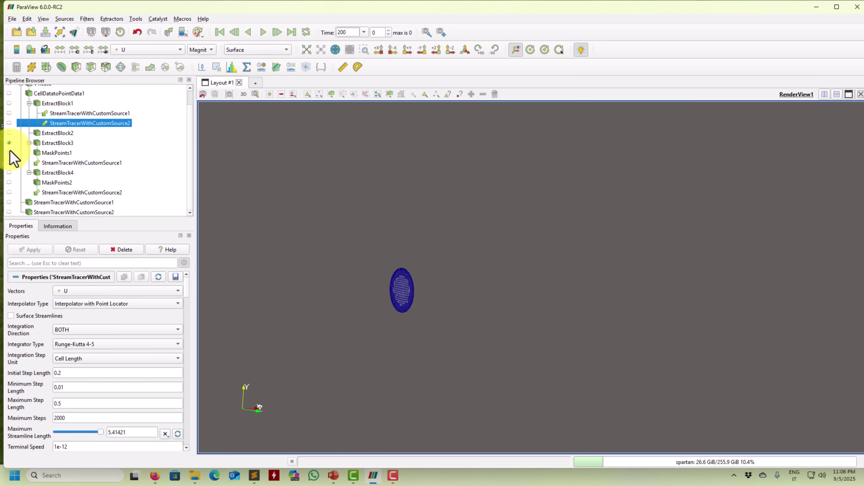
click(8, 133)
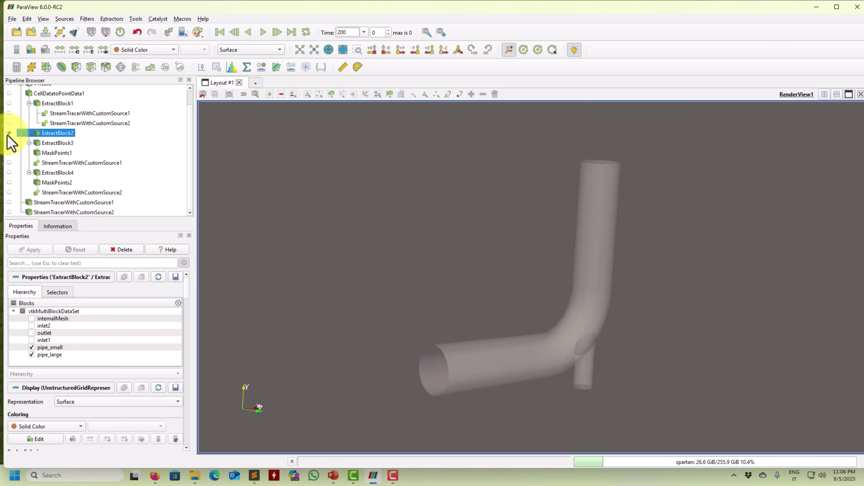
scroll(530, 334, up, 5)
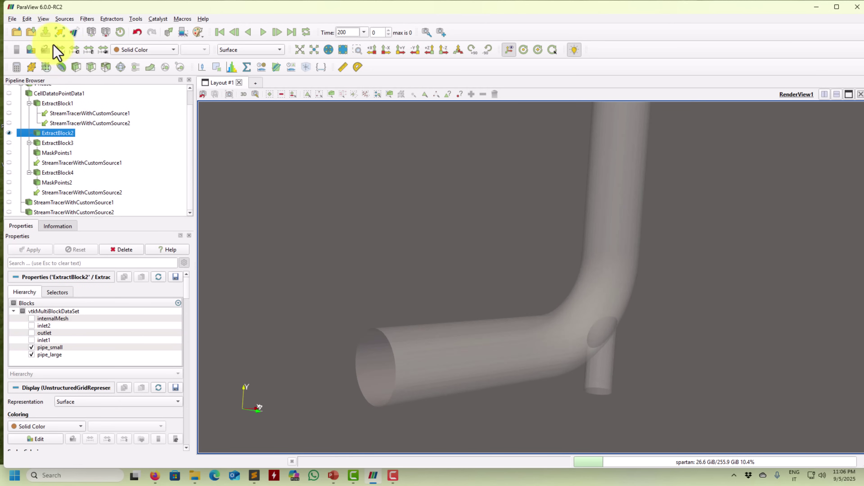
Create a Line source across the large pipe near its inlet, from (0.212869, -0.117769, 1.26667) to (0.379271, 0.234977, -1.41439), and hide its handles.
click(65, 19)
click(78, 52)
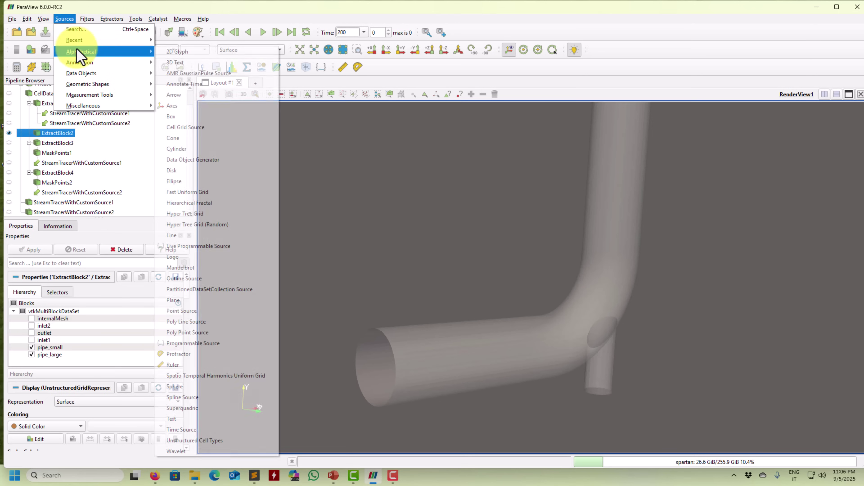
click(256, 235)
drag(399, 286, 411, 362)
drag(639, 370, 563, 371)
drag(300, 337, 524, 289)
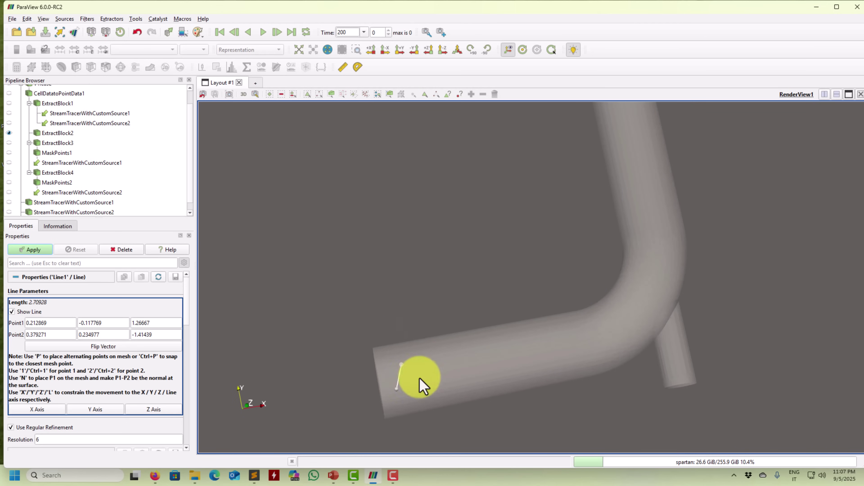
drag(430, 320, 489, 216)
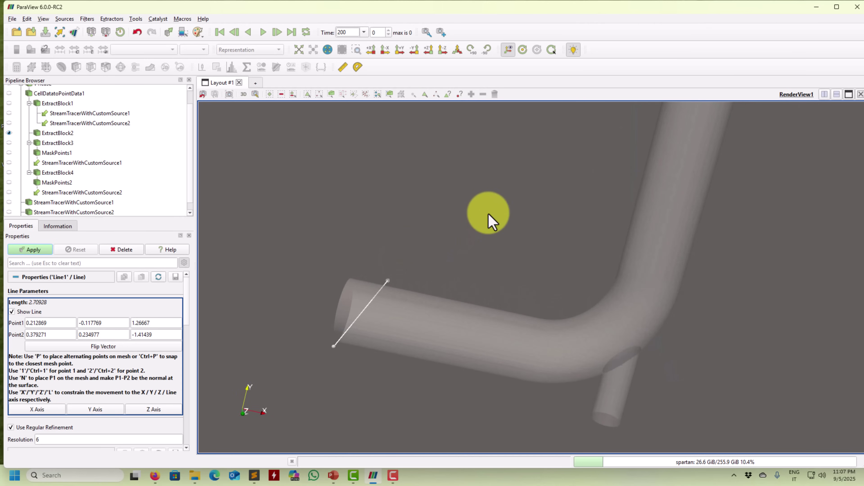
click(34, 250)
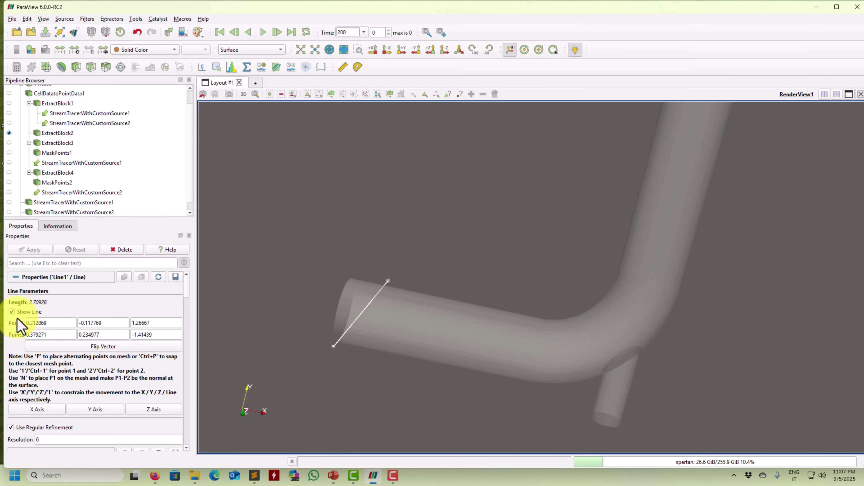
drag(289, 301, 390, 297)
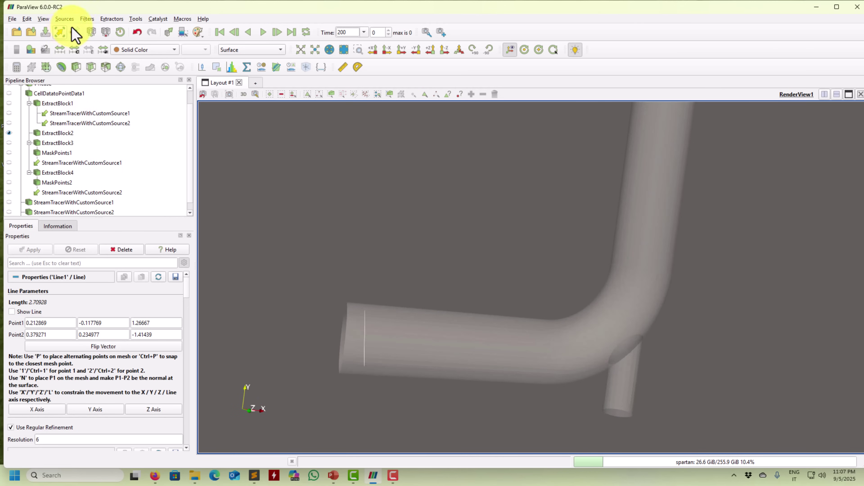
click(107, 19)
mouse_move(113, 41)
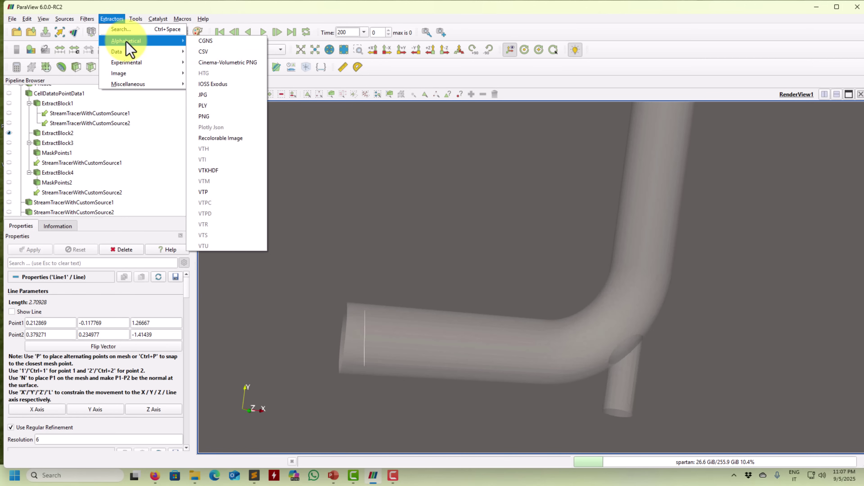
mouse_move(88, 20)
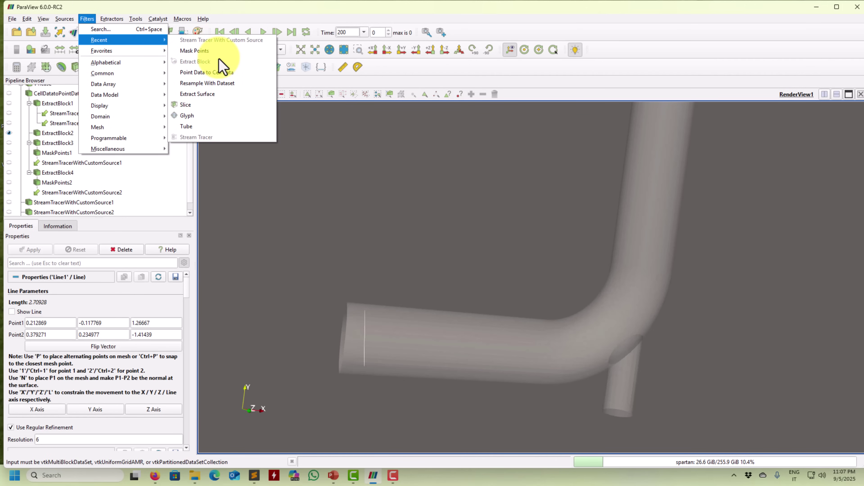
mouse_move(138, 64)
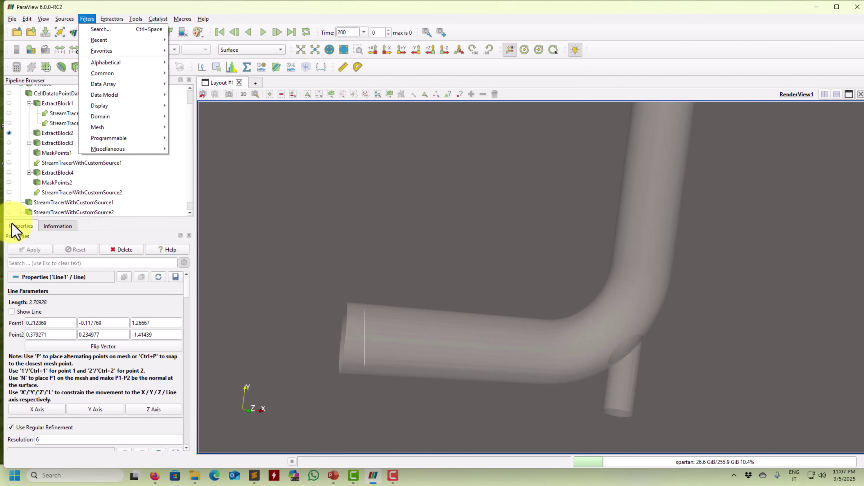
click(252, 183)
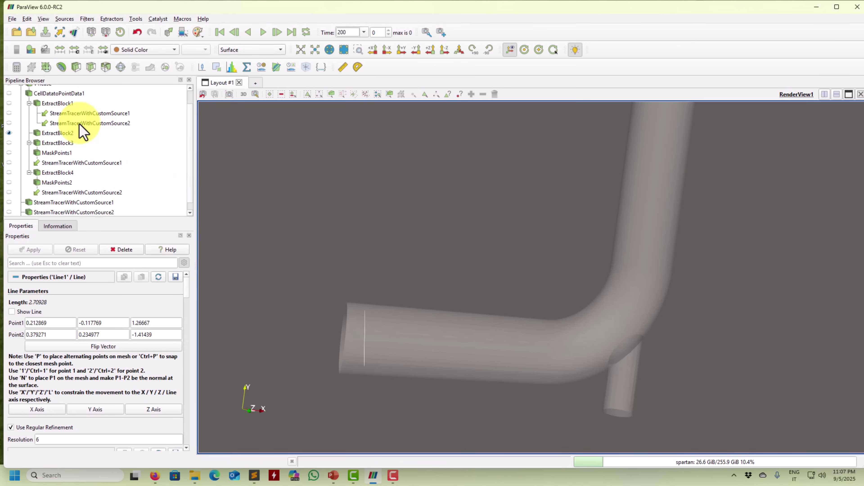
Add a Stream Tracer With Custom Source with ExtractBlock1 as input and Line1 as seed source.
scroll(79, 137, up, 1)
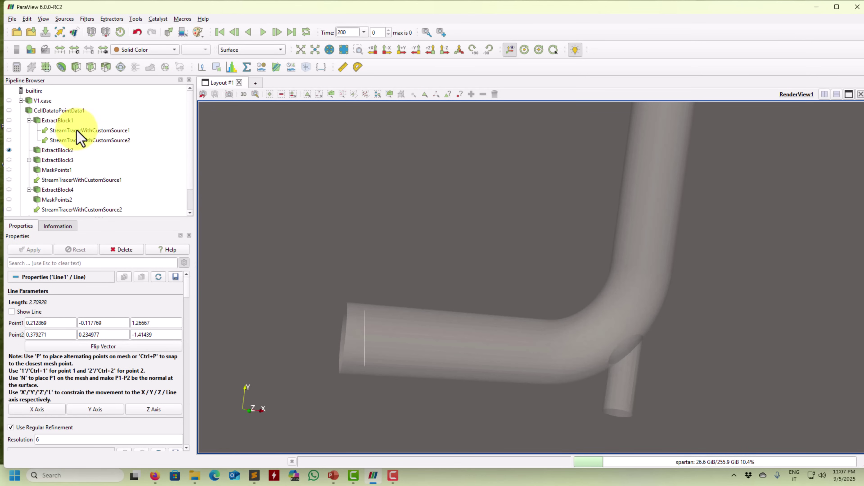
click(64, 121)
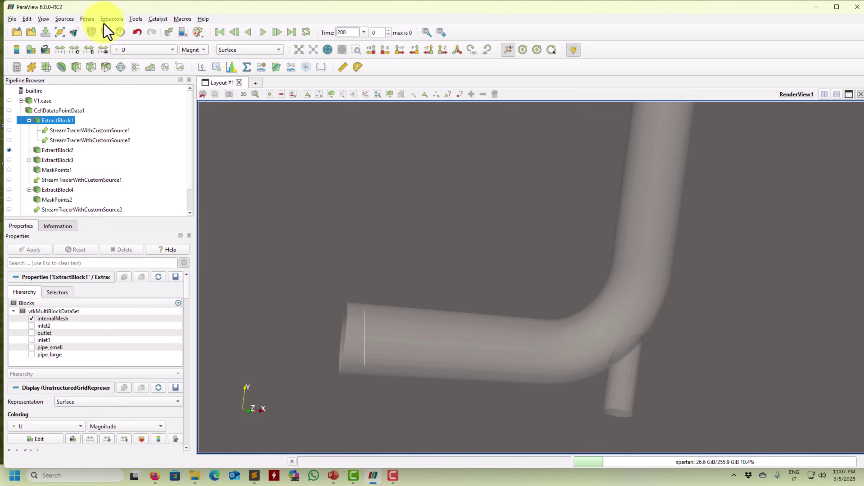
click(87, 20)
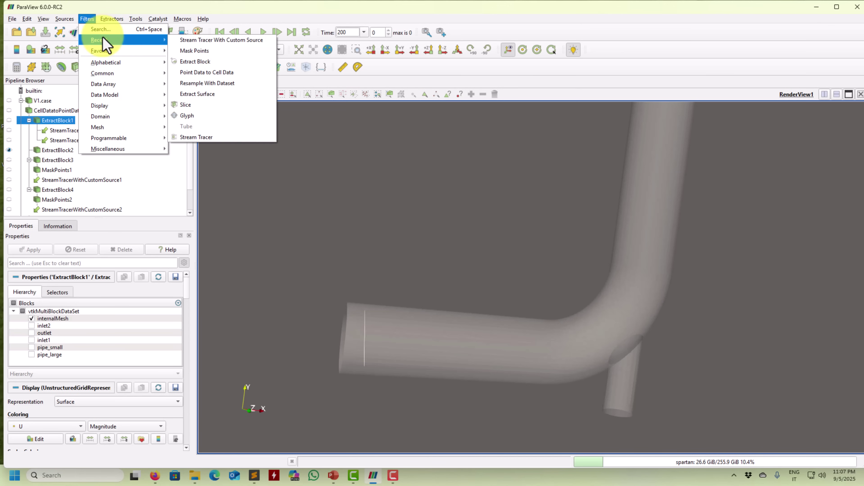
click(220, 40)
click(343, 180)
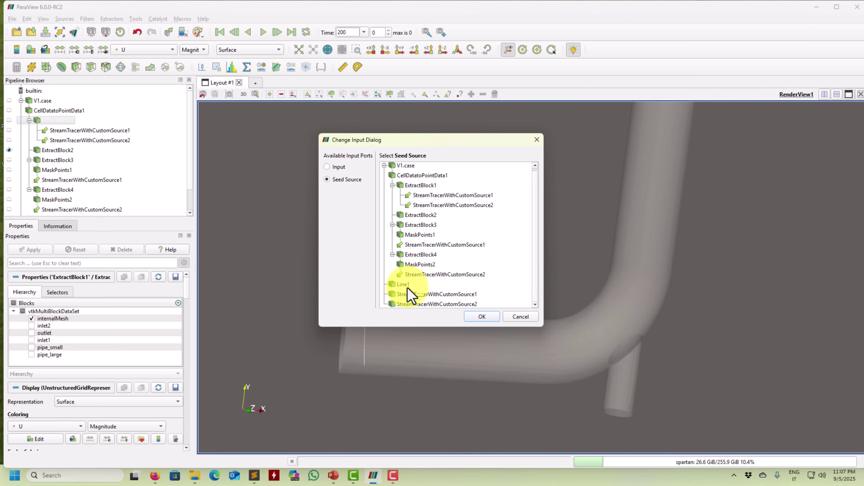
click(475, 316)
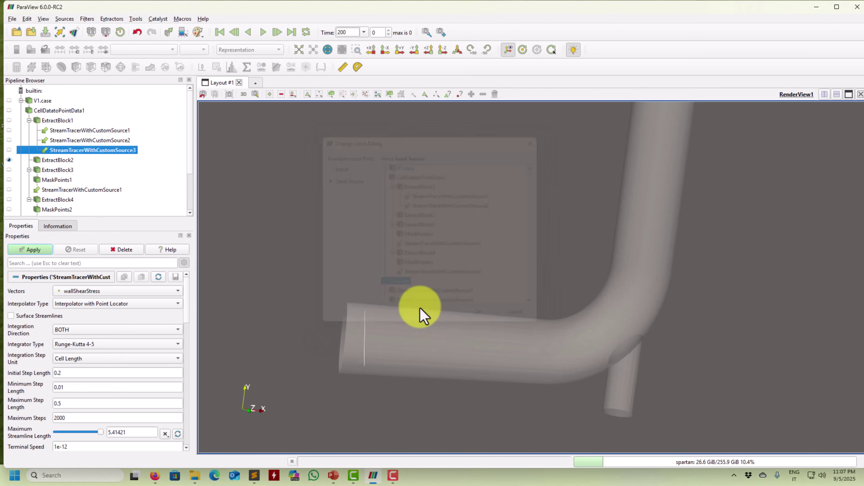
Compute the line-seeded streamlines from the U vectors and set their maximum streamline length to 20.
click(75, 291)
click(67, 281)
click(34, 251)
drag(378, 327, 364, 316)
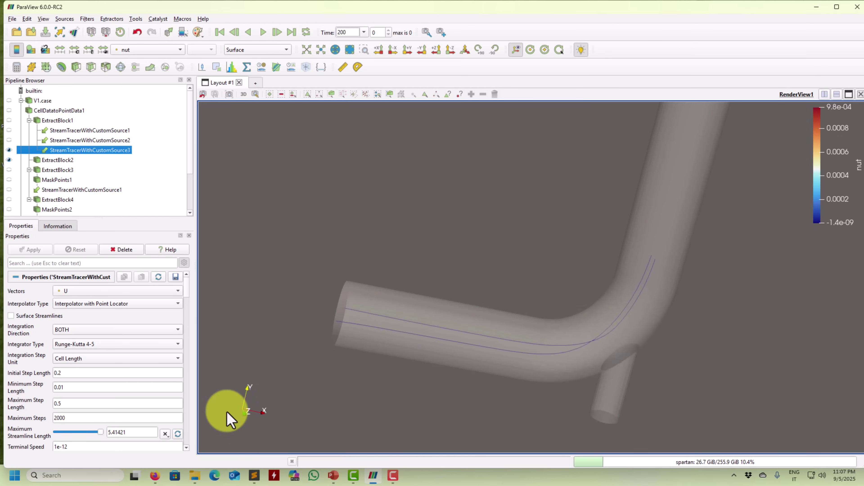
text(20)
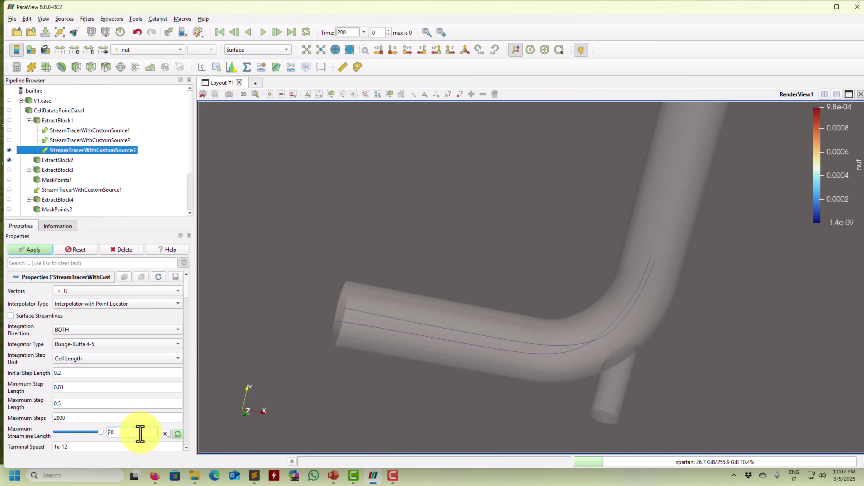
click(29, 256)
drag(365, 287, 541, 293)
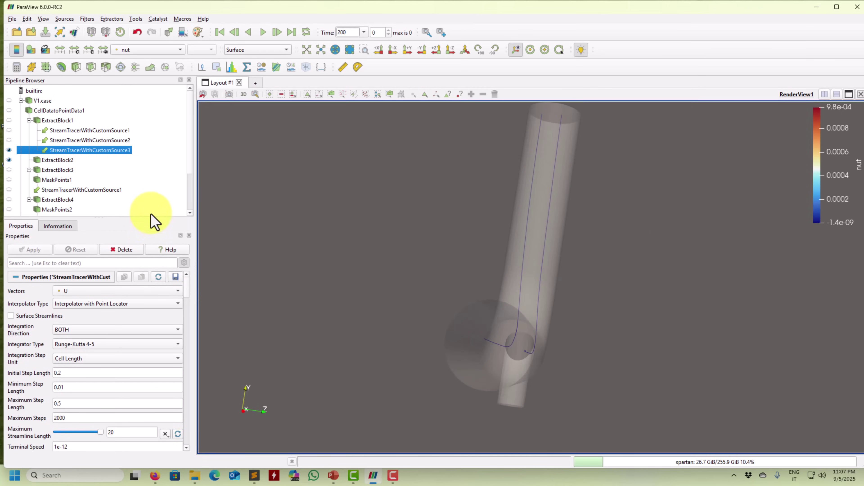
Set the Line1 source's resolution to 100, apply it, and reduce it to 60.
scroll(187, 177, down, 2)
click(37, 193)
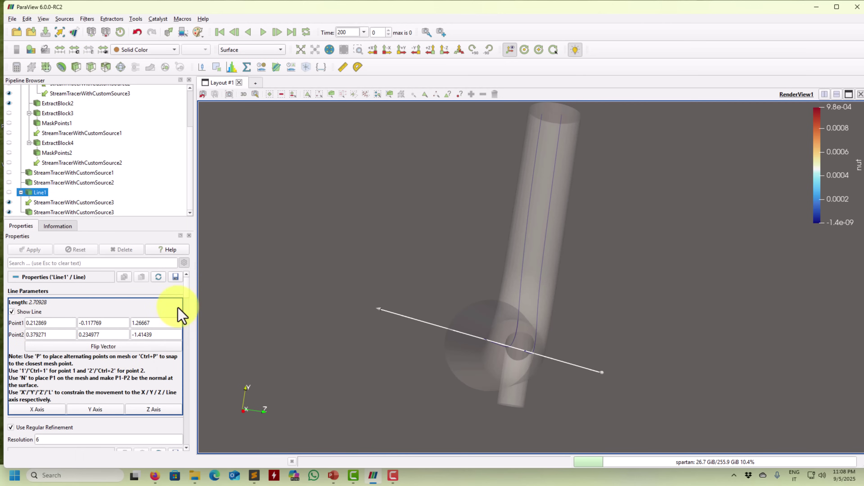
scroll(183, 300, down, 3)
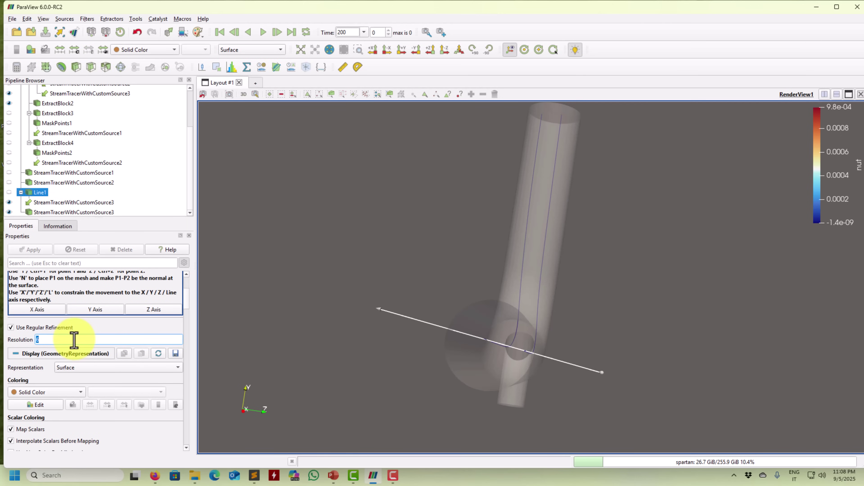
click(40, 252)
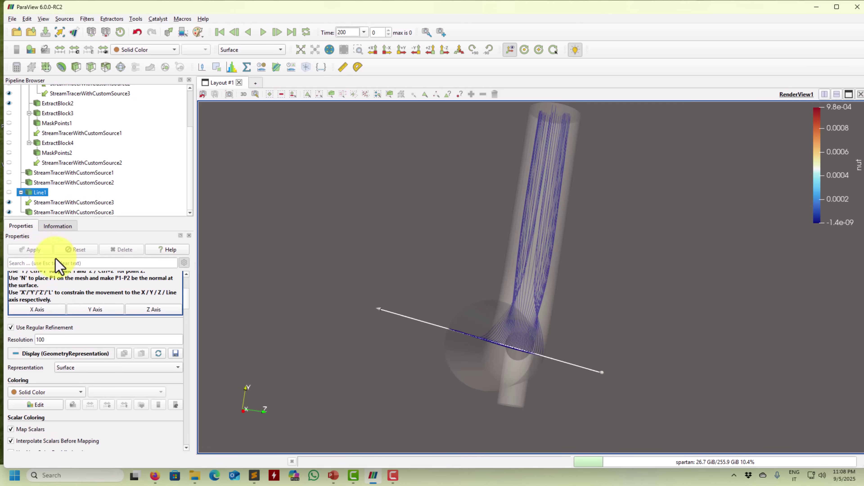
drag(357, 409, 331, 430)
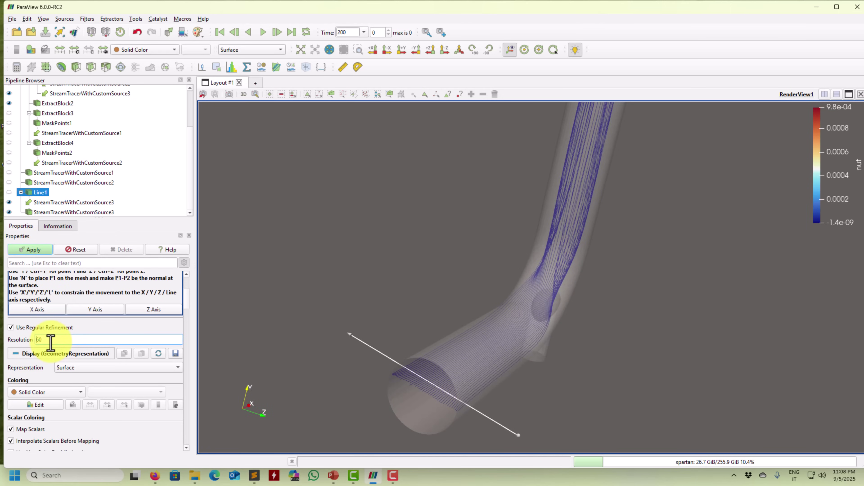
click(27, 252)
drag(323, 420, 417, 404)
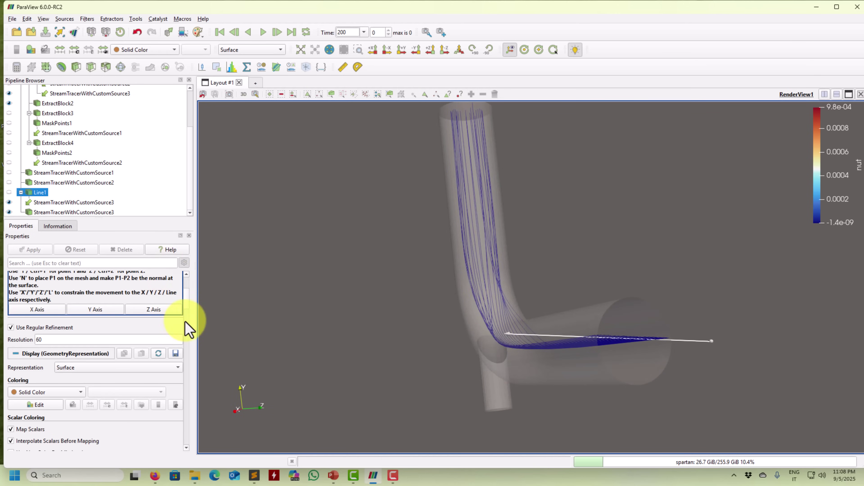
Set Line1's line width to 4 with its lines rendered as tubes.
drag(186, 299, 186, 326)
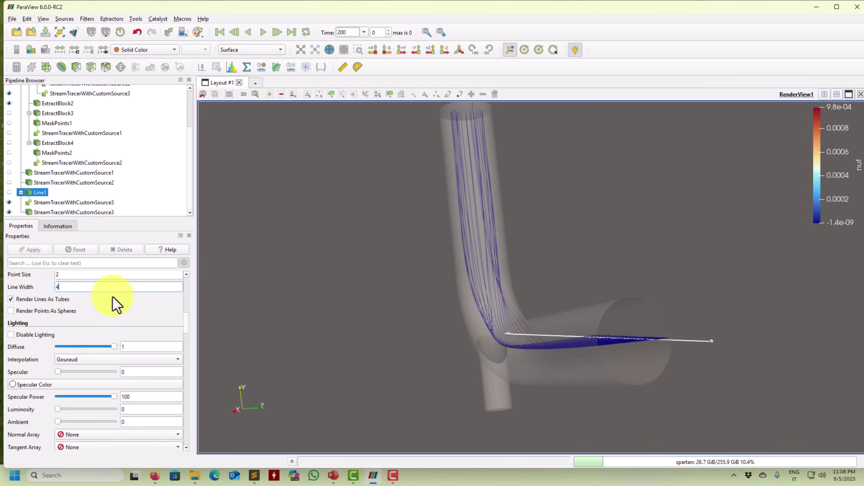
scroll(405, 350, up, 8)
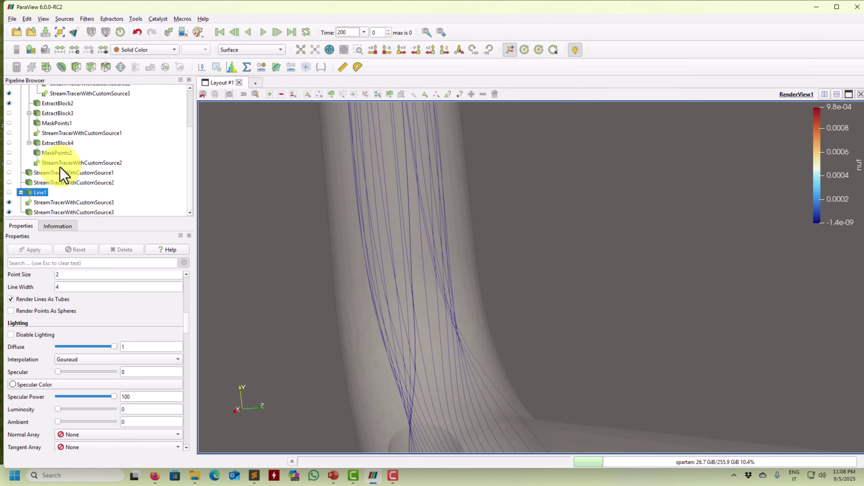
Render the StreamTracerWithCustomSource3 streamlines as tubes with a line width of 5.
click(54, 202)
click(41, 332)
double_click(63, 318)
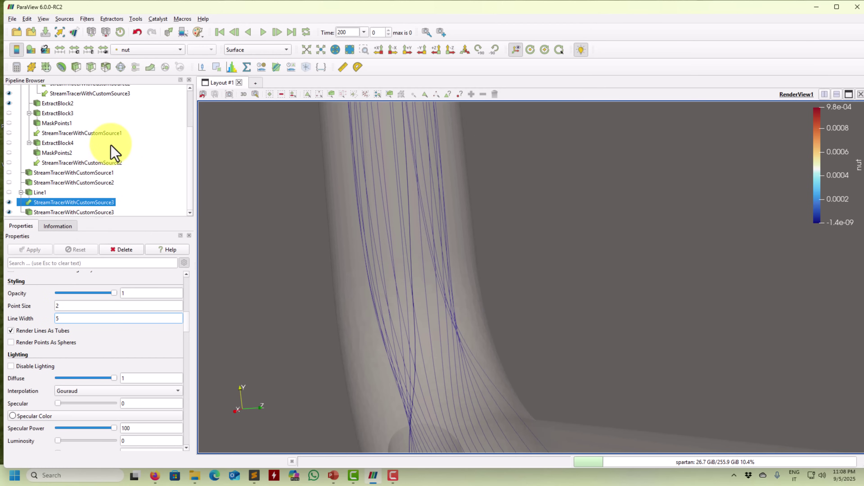
Colour the line-seeded streamlines by U magnitude.
click(162, 50)
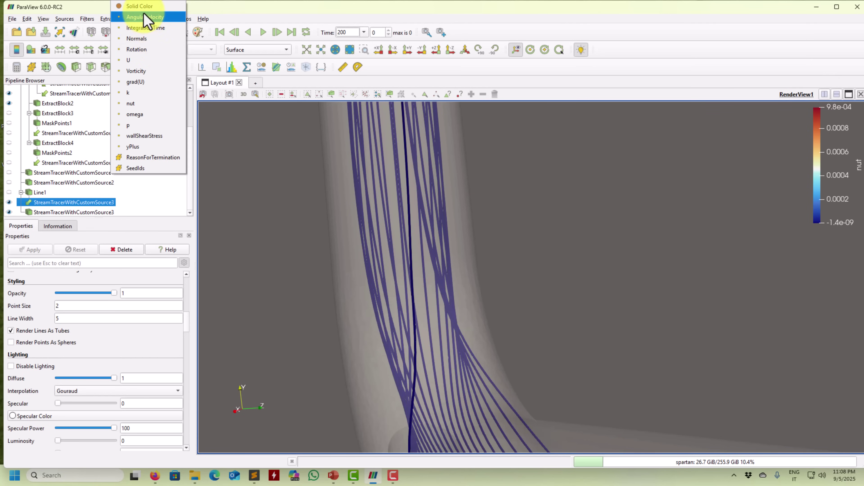
click(136, 60)
drag(491, 248, 609, 194)
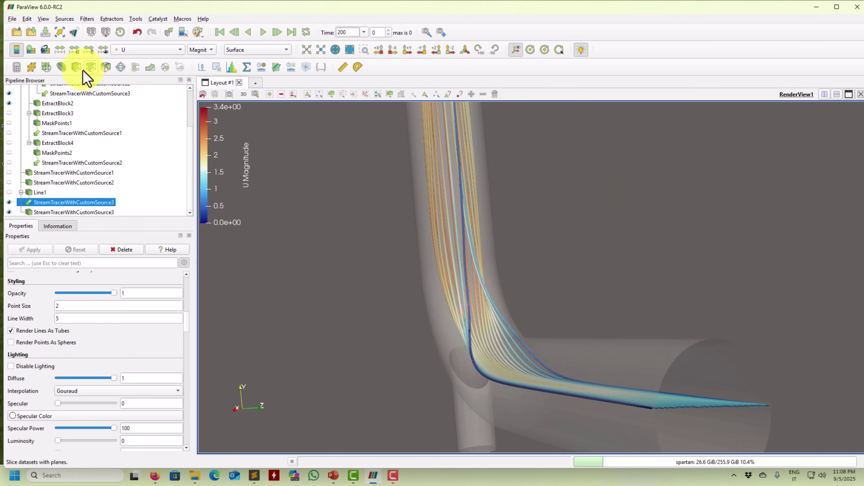
Add a Glyph filter with cone glyphs to the line-seeded streamlines and apply it.
click(121, 67)
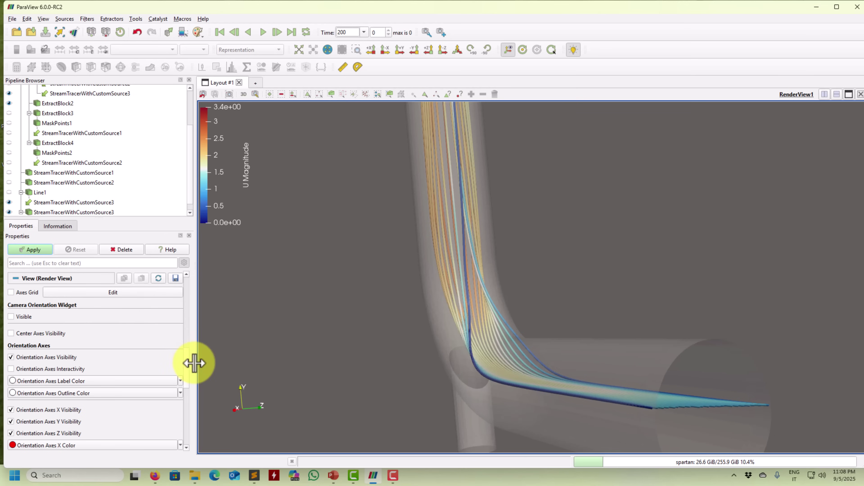
drag(187, 357, 193, 289)
click(112, 297)
click(58, 312)
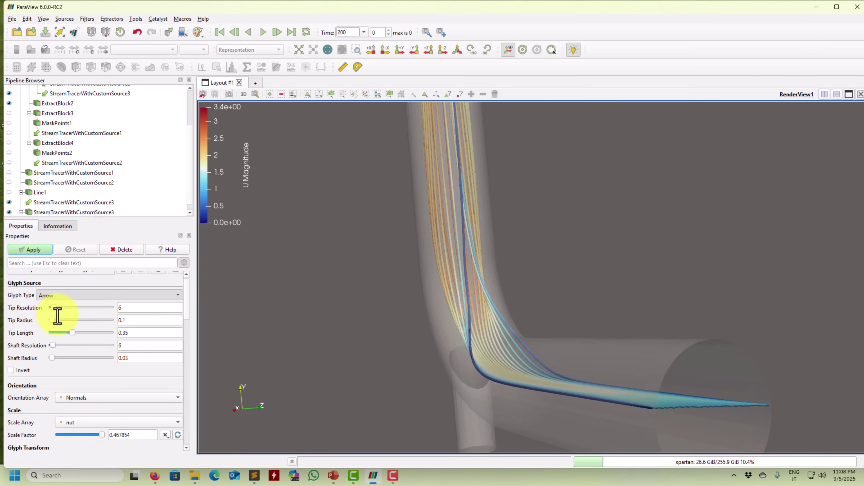
click(33, 250)
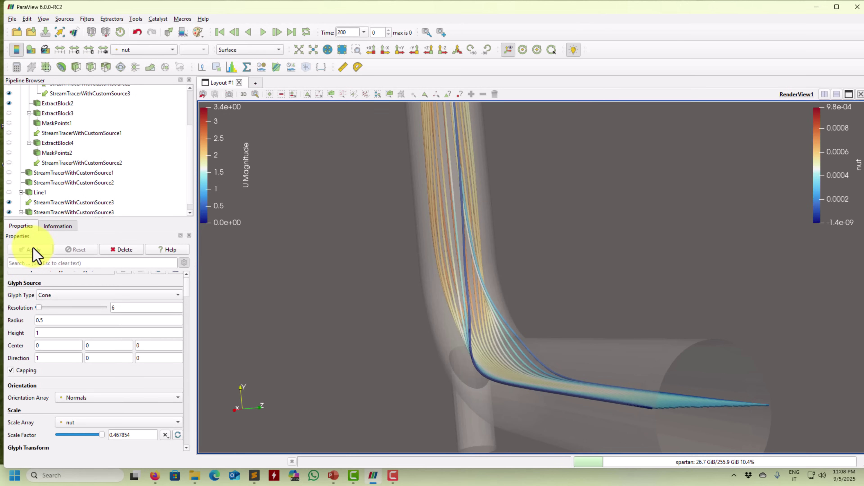
Orient the cone glyphs by U, use no scale array, set the scale factor to 0.05 and apply.
click(98, 398)
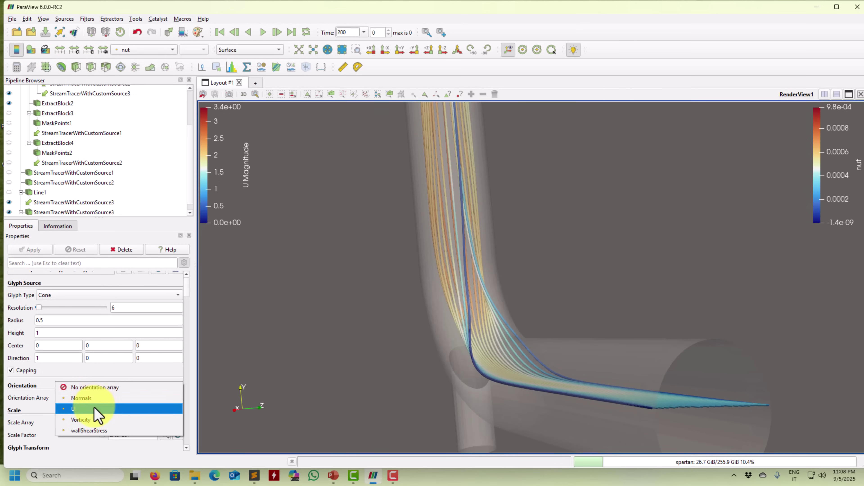
click(96, 409)
click(77, 429)
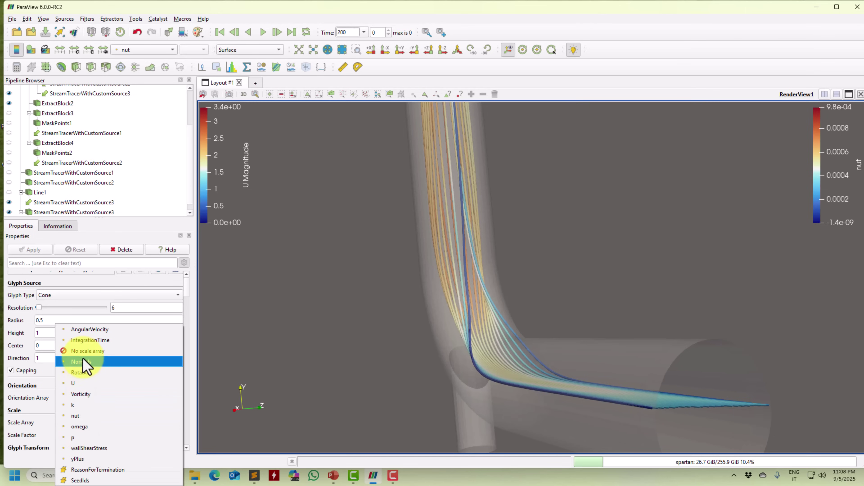
click(92, 361)
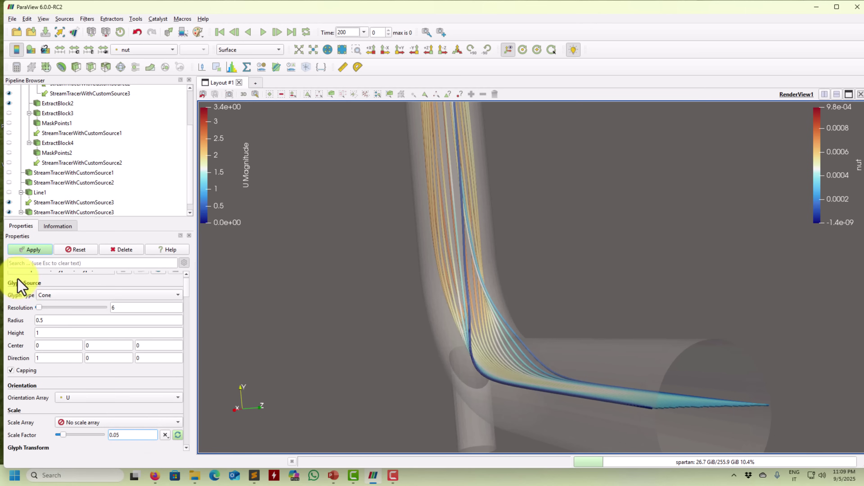
click(45, 252)
drag(380, 349, 309, 343)
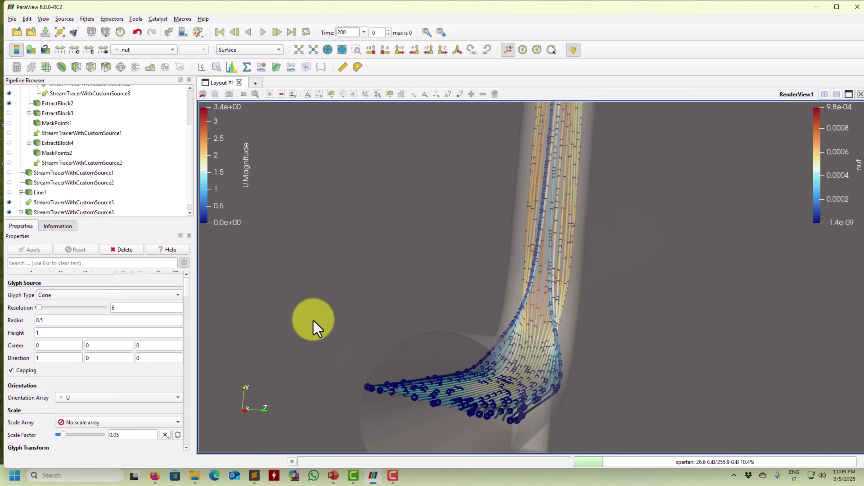
Colour the cone glyphs by U magnitude.
click(165, 51)
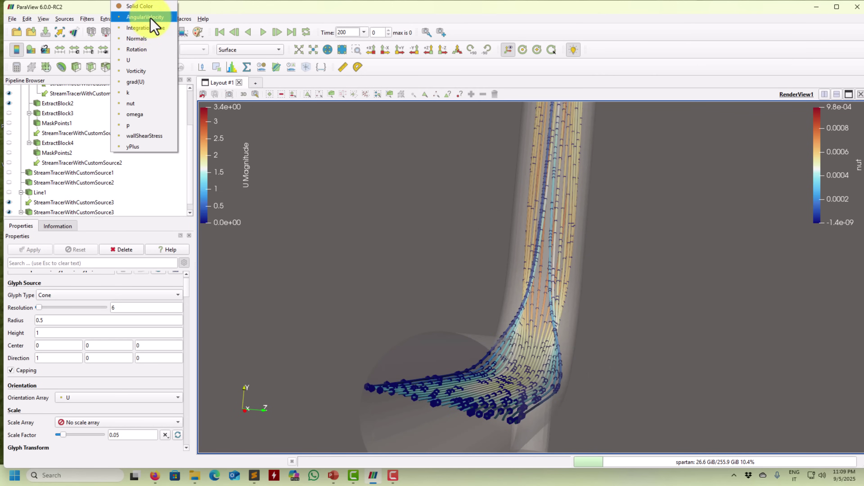
click(155, 60)
drag(738, 315, 631, 314)
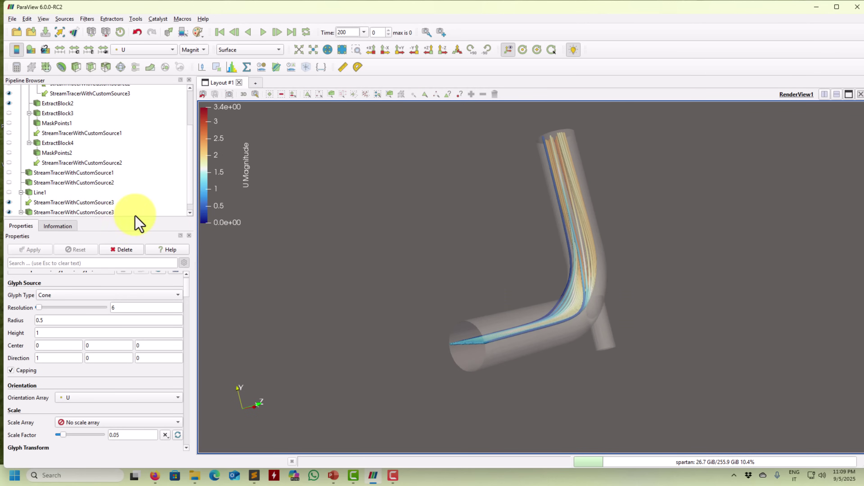
drag(561, 335, 669, 363)
middle_drag(394, 353, 484, 318)
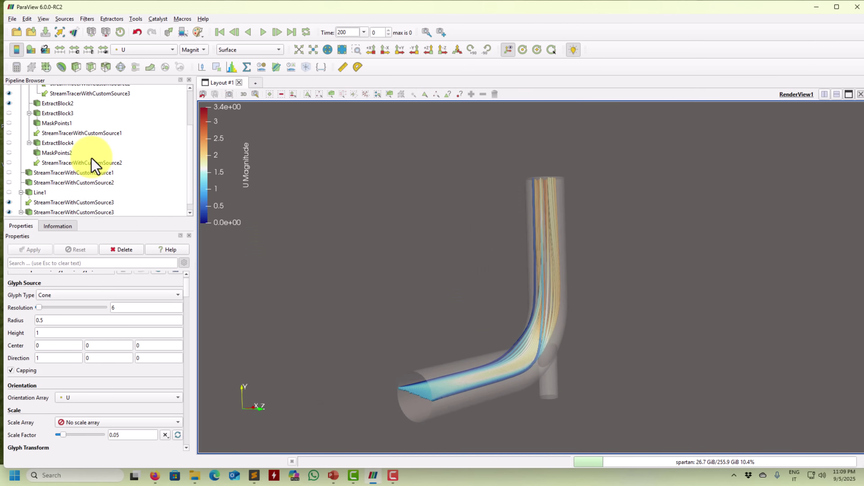
Try adding a Stream Tracer filter to the cone glyphs.
click(87, 19)
mouse_move(106, 63)
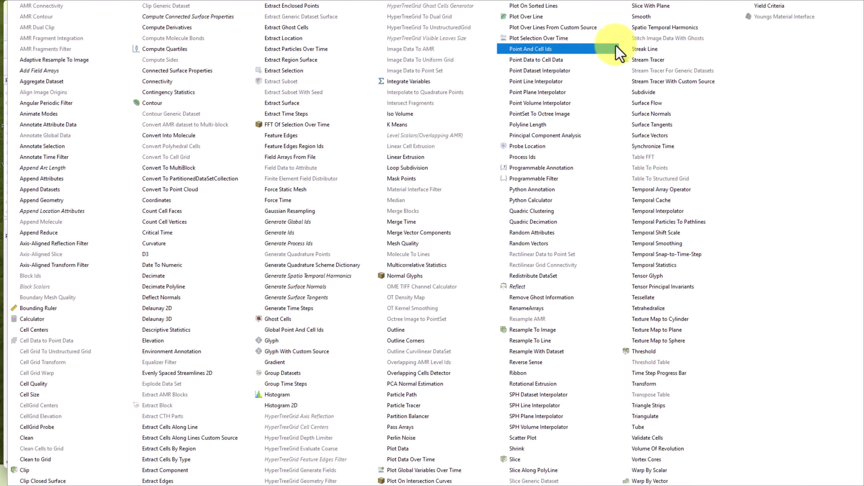
click(663, 60)
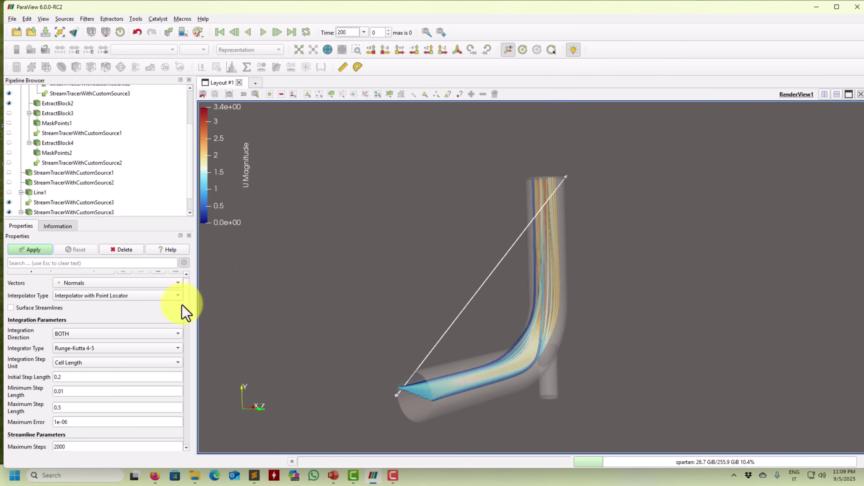
drag(640, 310, 635, 328)
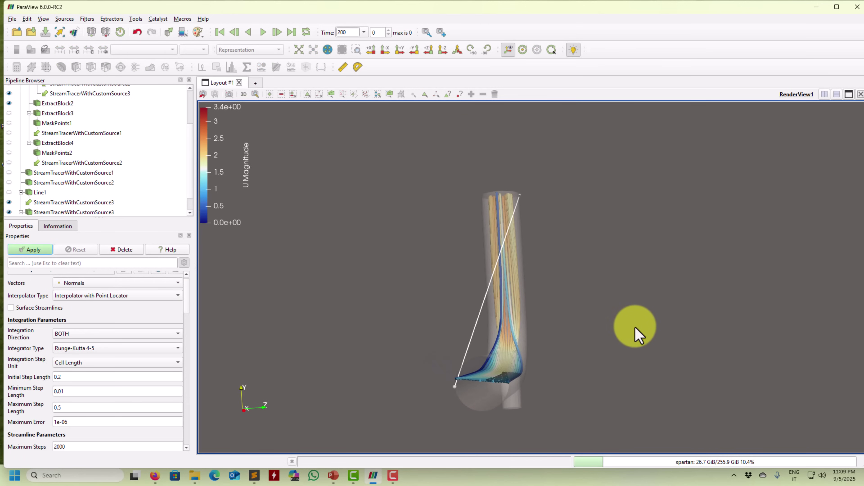
drag(506, 361, 376, 364)
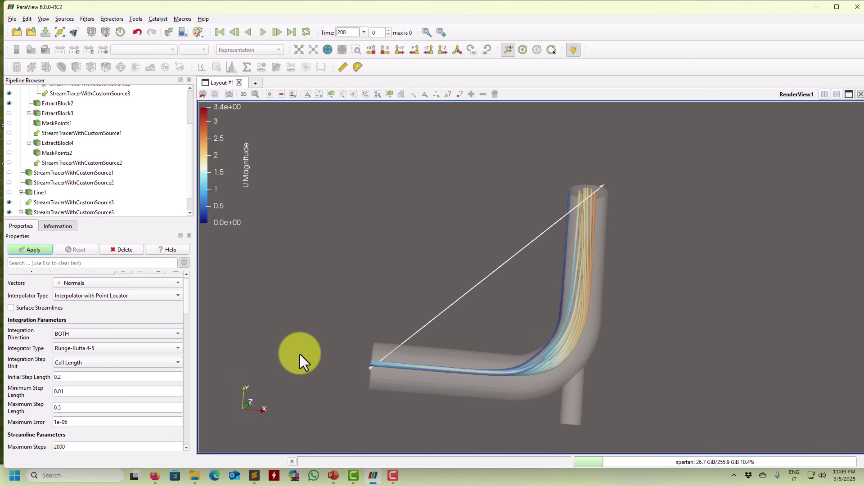
Try seeding the stream tracer with a point cloud centred at about (0.53, -0.04, -0.04) in the large inlet pipe, and apply.
drag(187, 289, 181, 333)
click(54, 316)
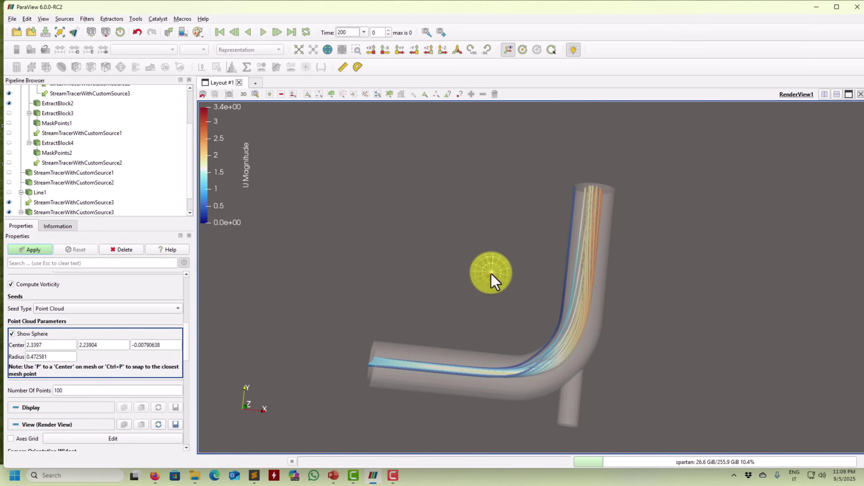
drag(482, 284, 670, 386)
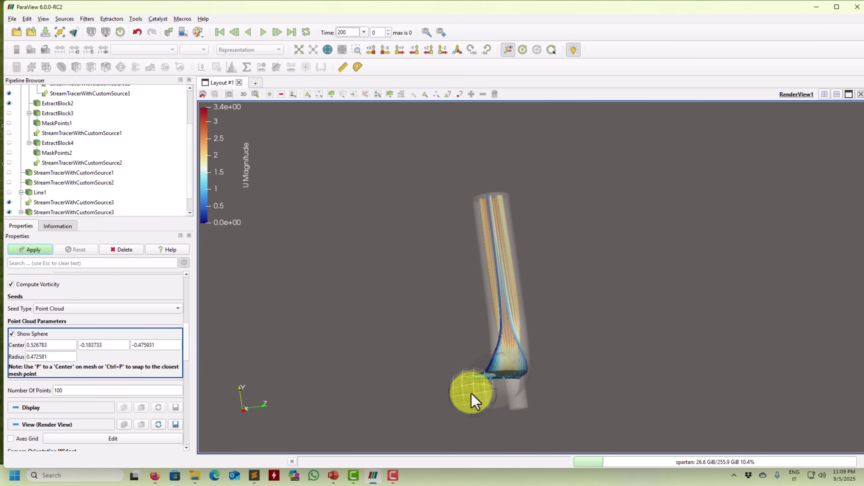
drag(494, 382, 494, 382)
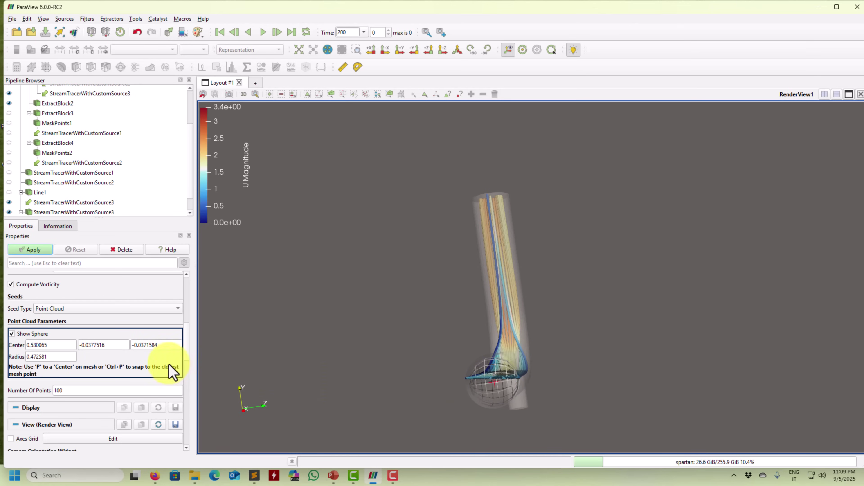
click(40, 249)
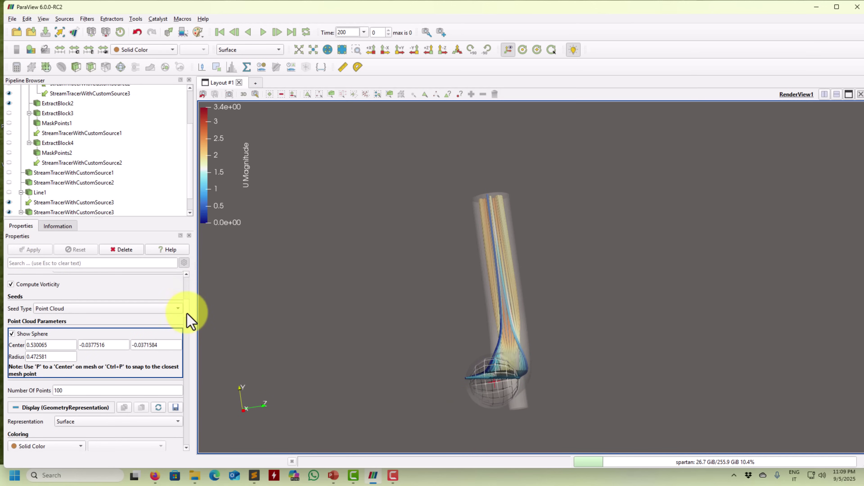
Try using U as the vector field of the stream tracer on the glyphs.
scroll(188, 306, up, 10)
click(150, 294)
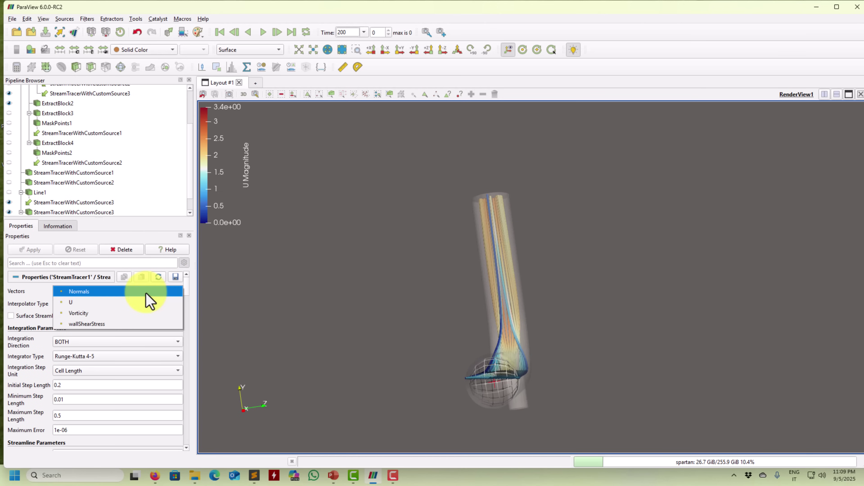
click(78, 304)
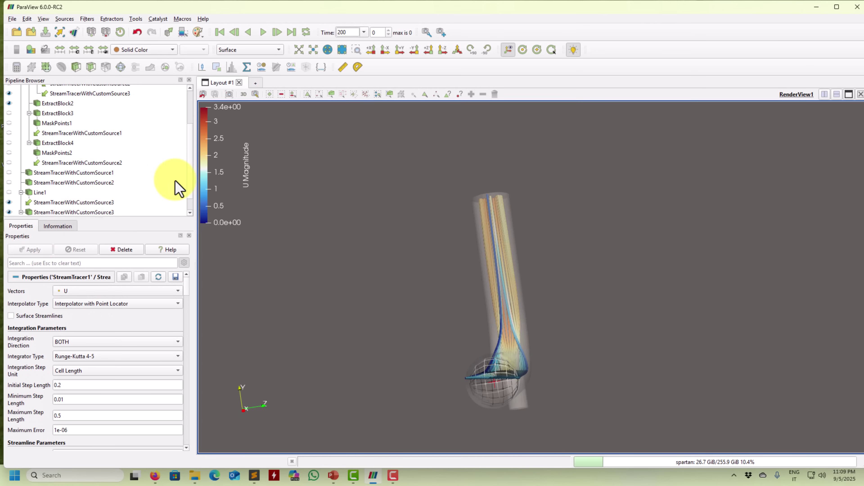
drag(392, 290, 330, 298)
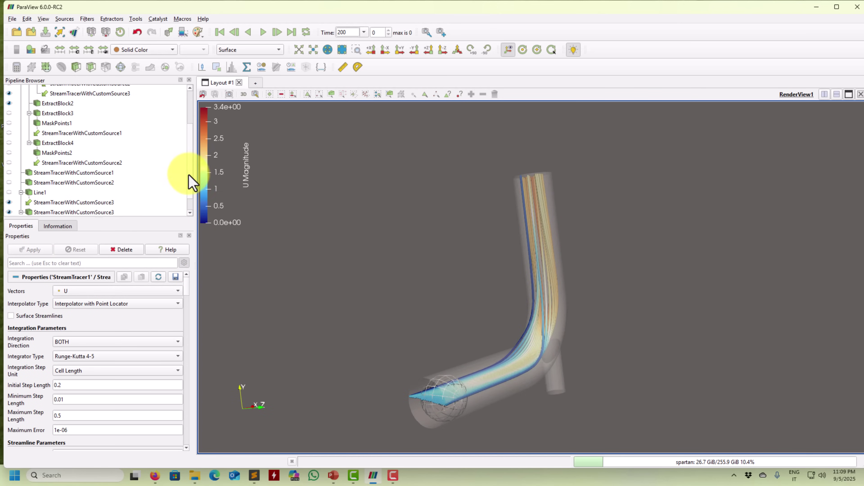
Hide the line-seeded streamlines inside the pipe.
scroll(187, 177, down, 1)
click(9, 192)
drag(421, 257, 224, 272)
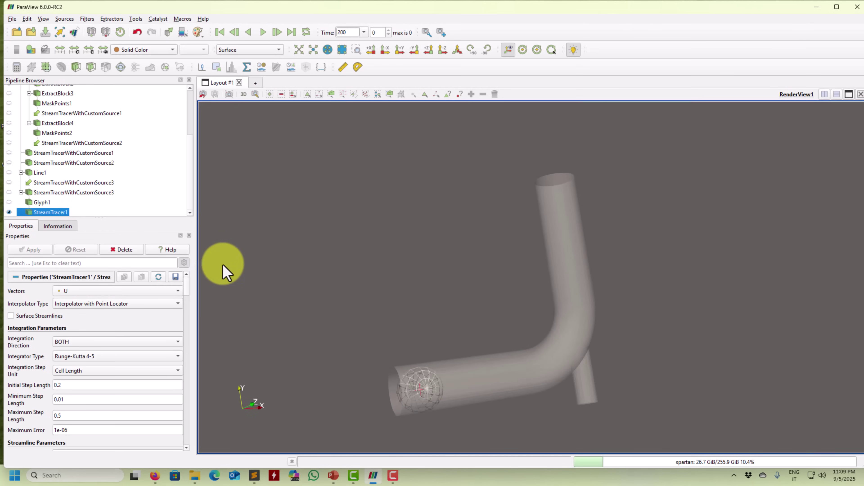
Delete the stream tracer made from the glyphs and hide Glyph1.
click(121, 252)
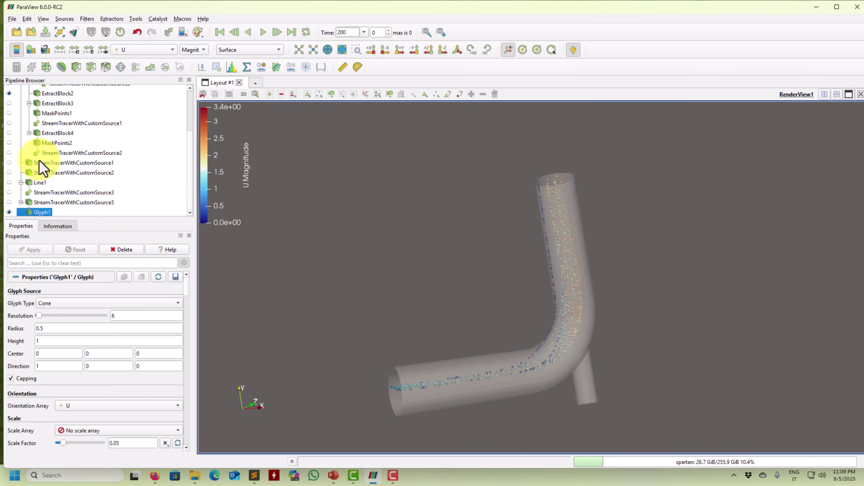
click(9, 212)
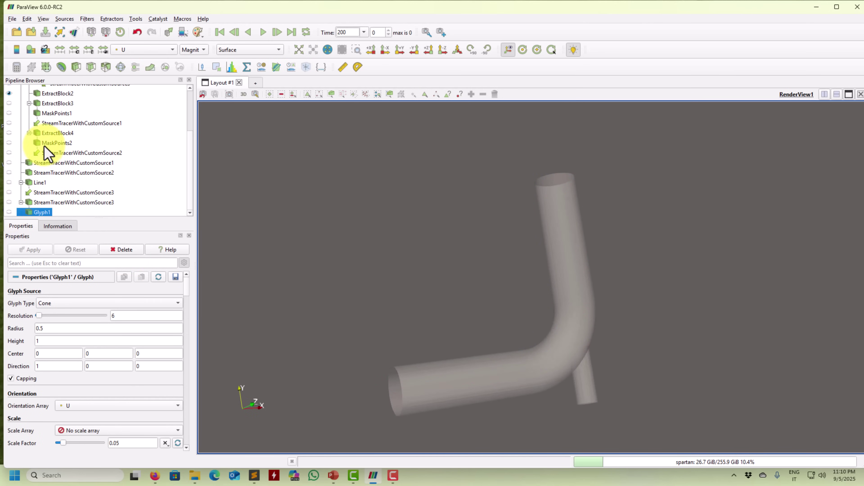
Add a Stream Tracer filter to ExtractBlock1 with U as its vector field.
scroll(48, 153, up, 2)
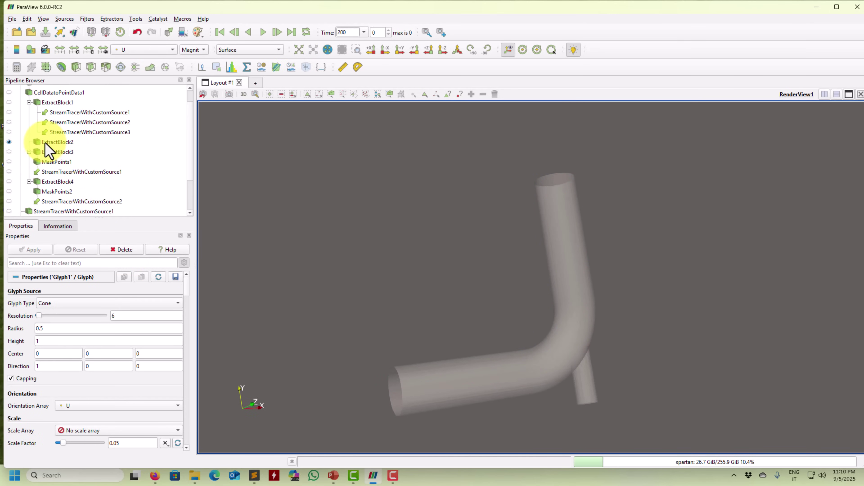
click(57, 103)
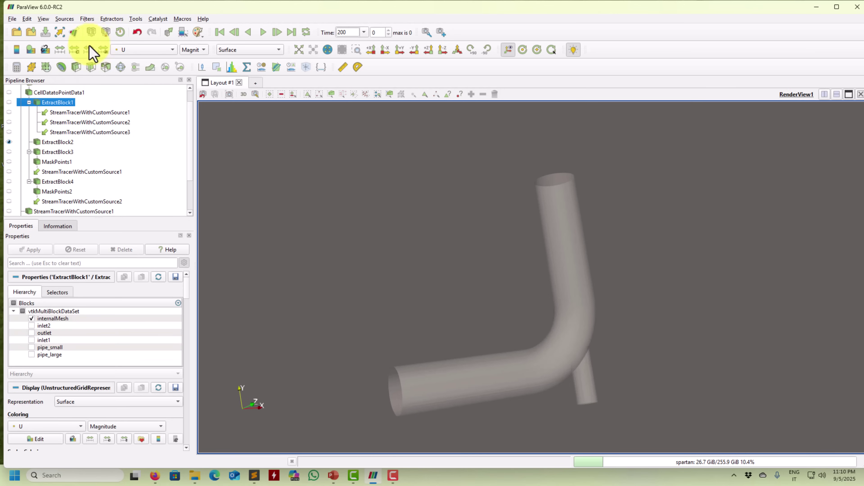
click(87, 18)
mouse_move(110, 40)
click(196, 40)
click(178, 292)
click(87, 292)
click(87, 291)
click(80, 280)
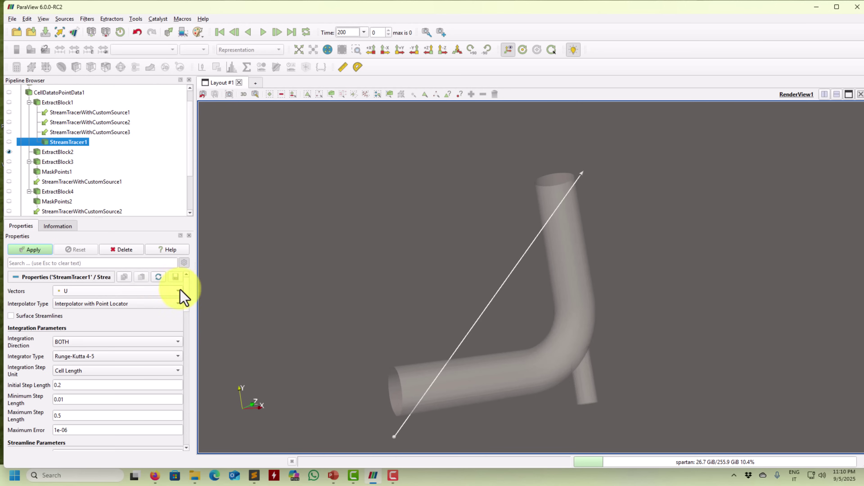
Seed the stream tracer with a point cloud centred at about (1.33, 0.09, -0.10) in the large pipe, and apply.
scroll(191, 313, down, 8)
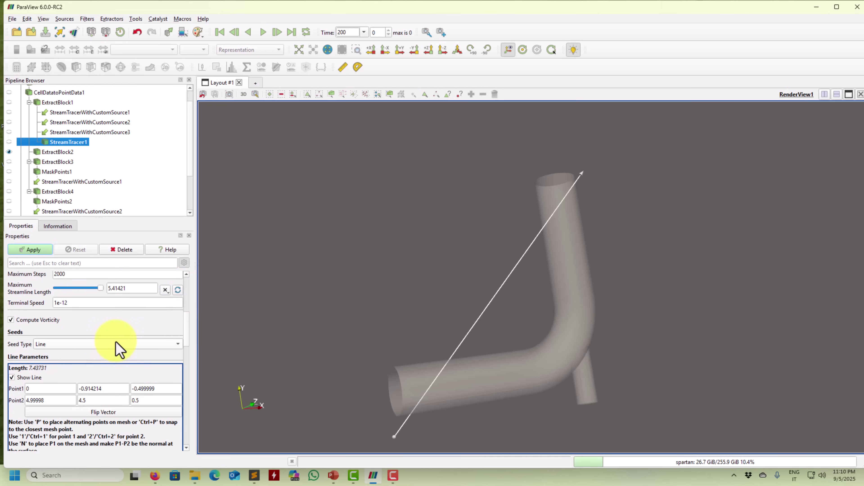
click(112, 344)
click(67, 361)
drag(453, 364, 382, 367)
drag(503, 303, 445, 383)
mouse_move(335, 401)
mouse_down()
mouse_move(494, 392)
mouse_move(341, 400)
mouse_up()
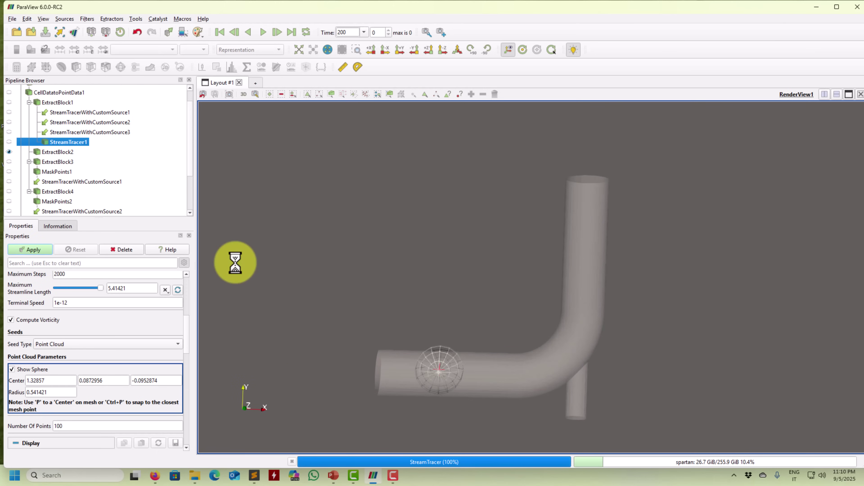
drag(323, 263, 319, 267)
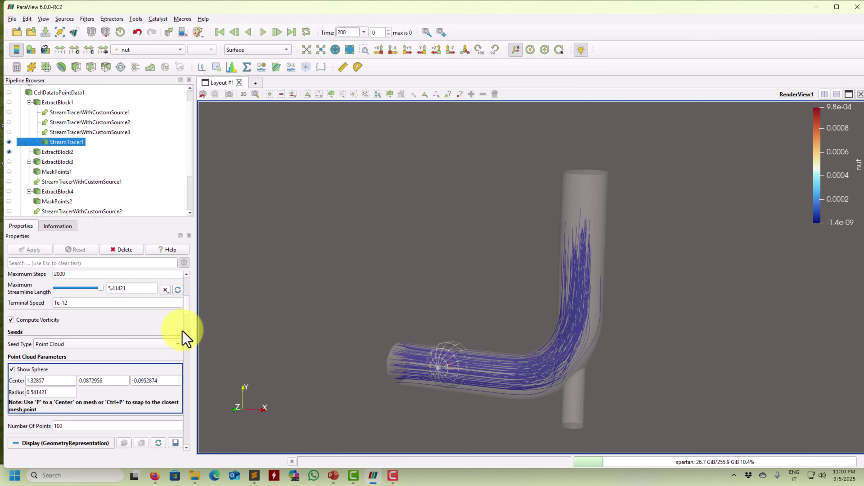
Set the point cloud seed sphere's radius to 0.3 and apply it.
scroll(191, 310, up, 5)
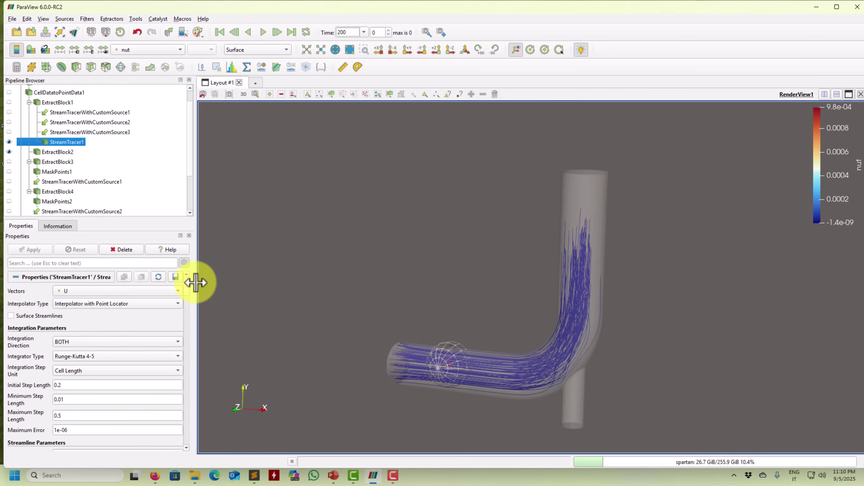
scroll(131, 191, down, 3)
scroll(64, 150, up, 2)
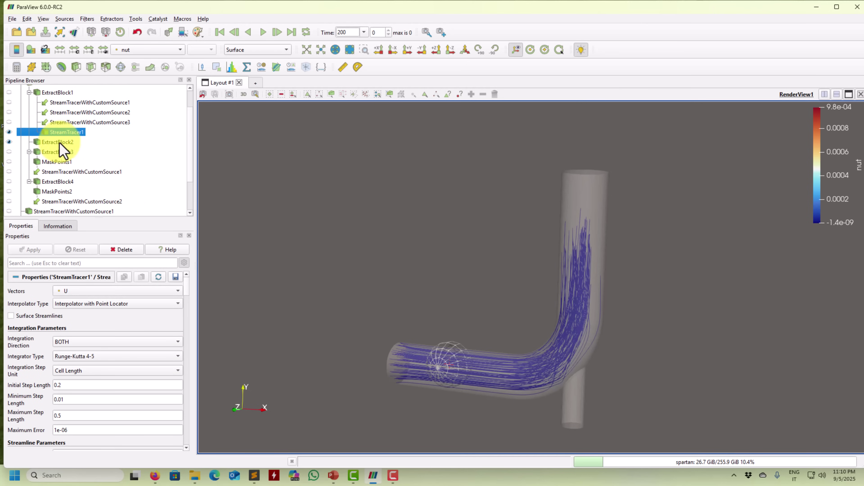
scroll(187, 306, down, 10)
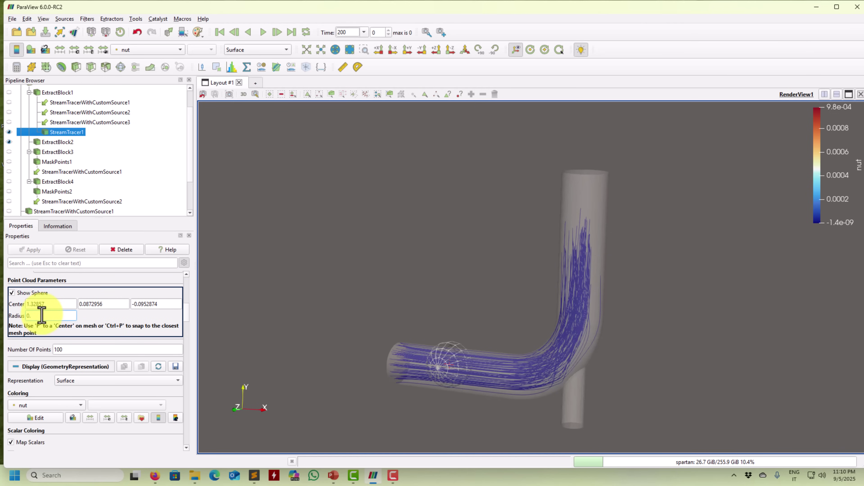
text(3)
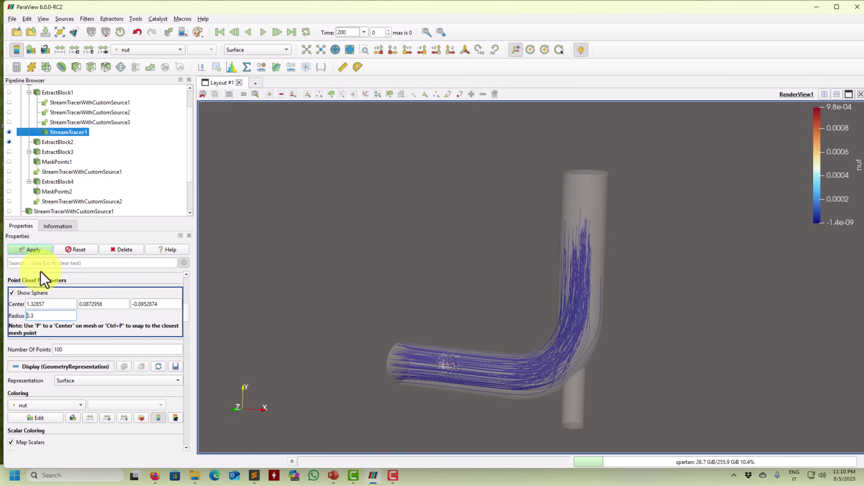
click(40, 250)
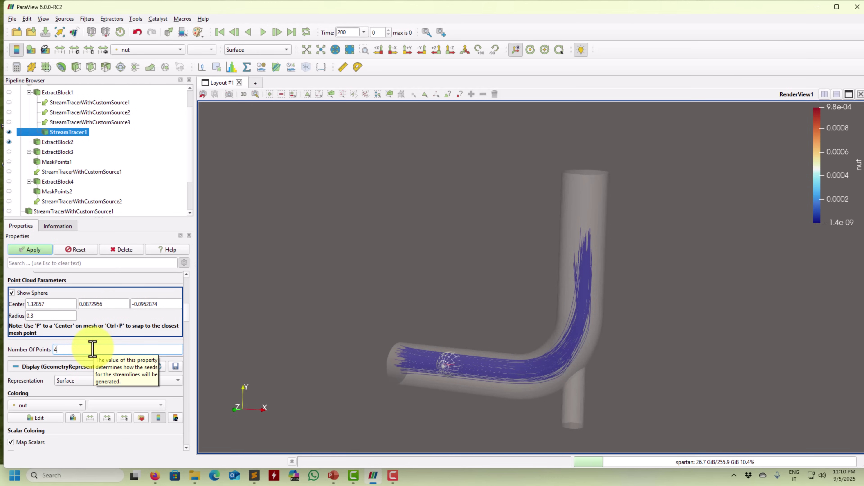
Set the point cloud to 40 seed points, move its centre to about (4.34, 0.17, 0.21) at the pipe junction, and apply.
click(30, 250)
drag(479, 396, 560, 371)
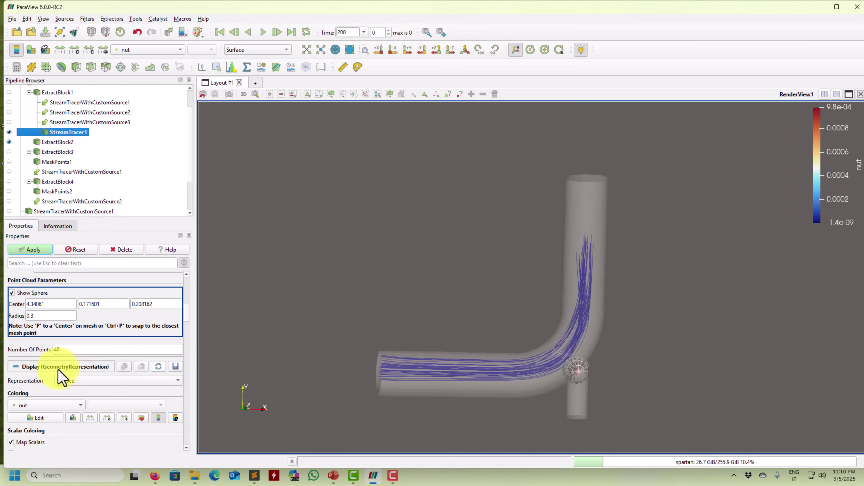
click(34, 251)
Colour the StreamTracer1 streamlines by U magnitude.
drag(340, 293, 205, 288)
click(139, 50)
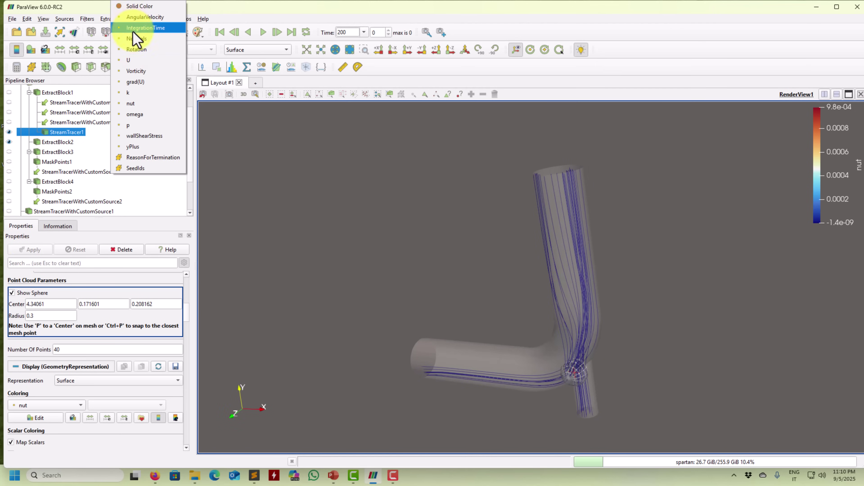
click(133, 61)
drag(341, 235, 479, 334)
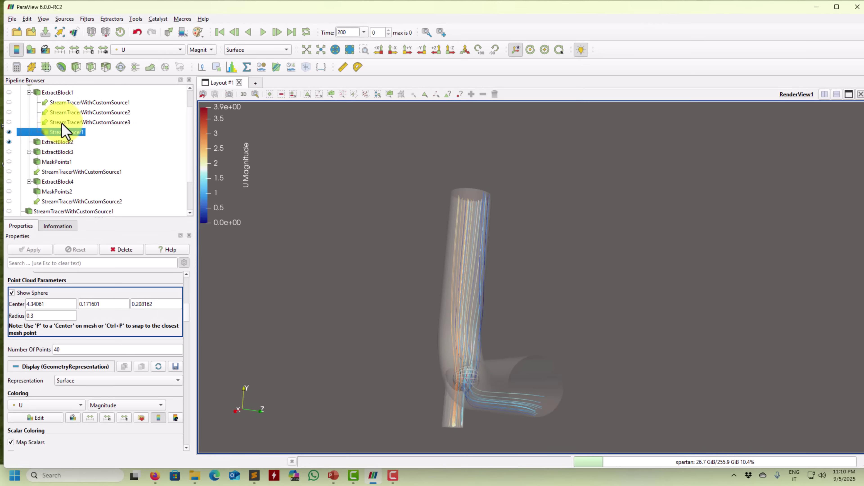
Select ExtractBlock1 and examine the streamlines close up where the small pipe joins the bend of the large pipe.
click(56, 93)
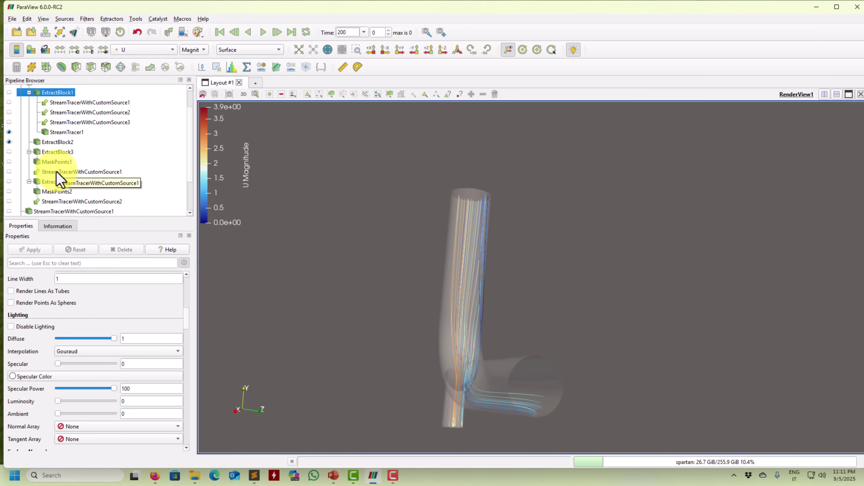
scroll(57, 178, up, 1)
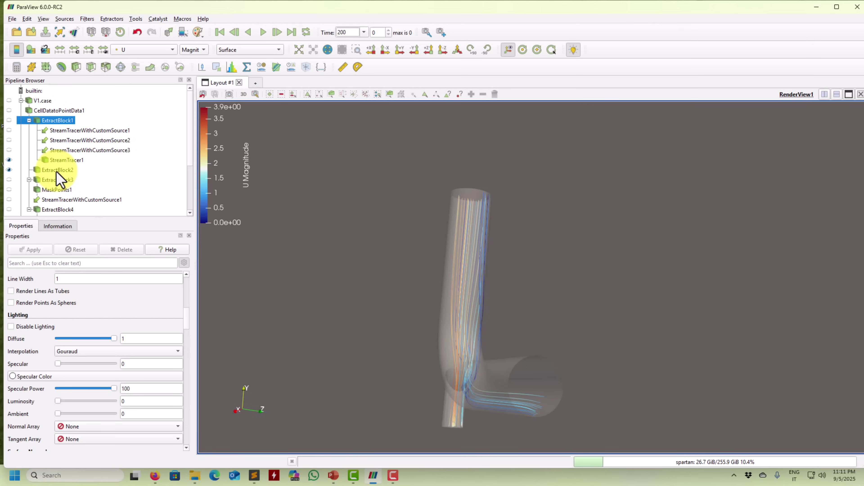
drag(492, 170, 469, 346)
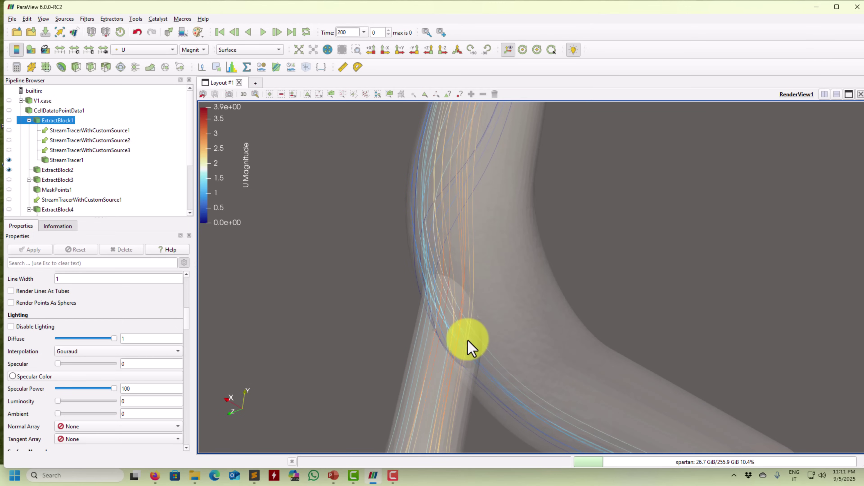
drag(468, 341, 436, 346)
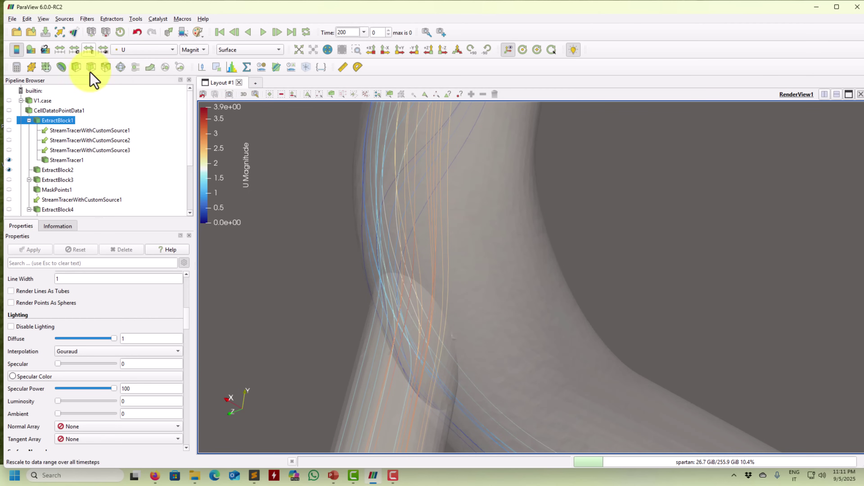
drag(366, 324, 461, 267)
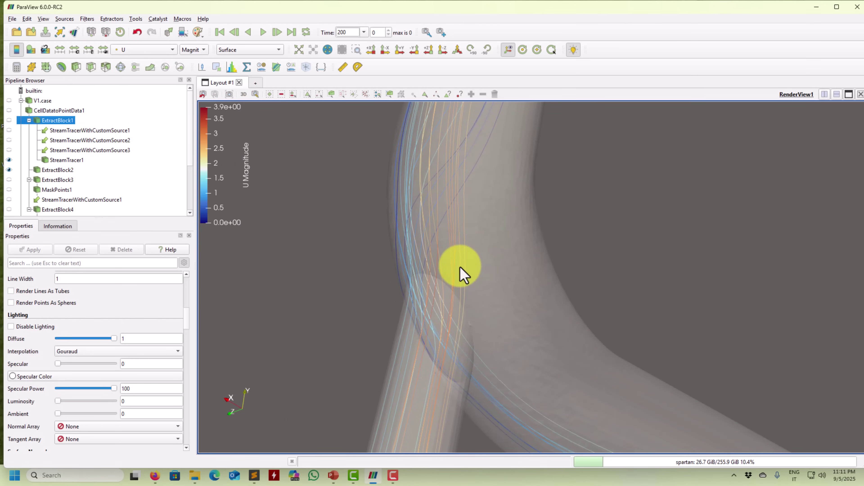